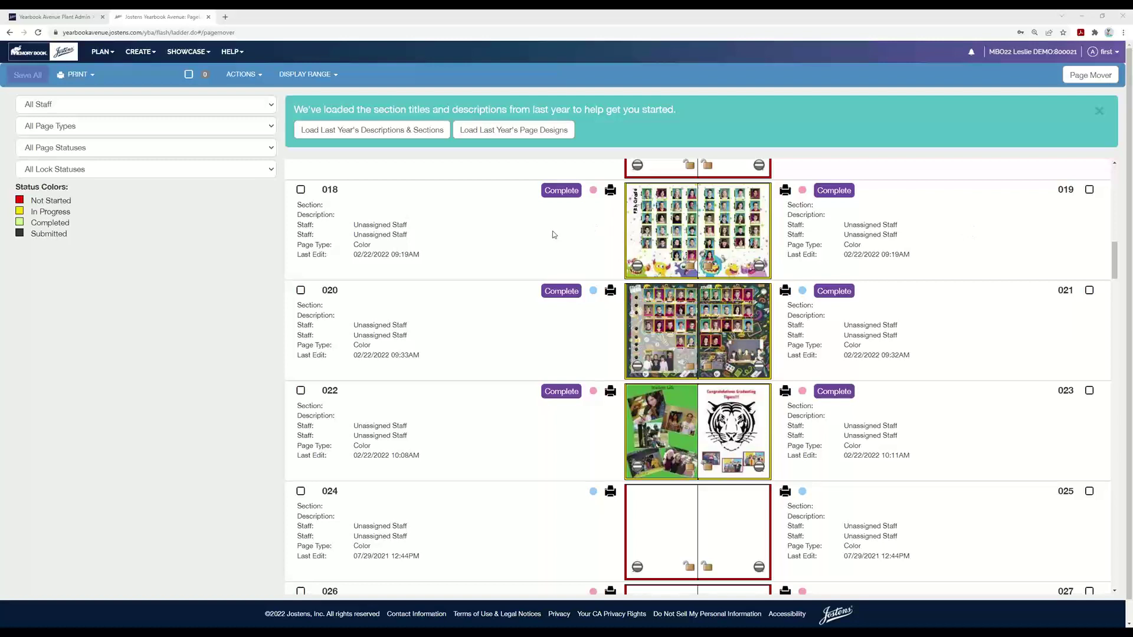
# Open the spread for pages 018–019 in the page editor and show its preflight checks.
pyautogui.click(662, 205)
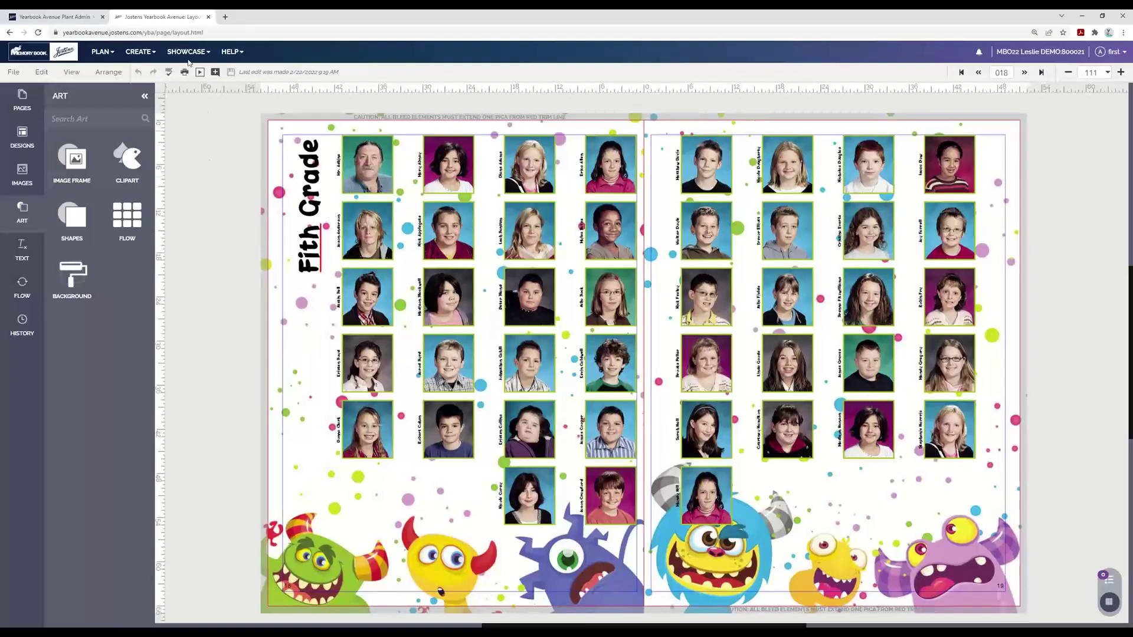
pyautogui.click(138, 53)
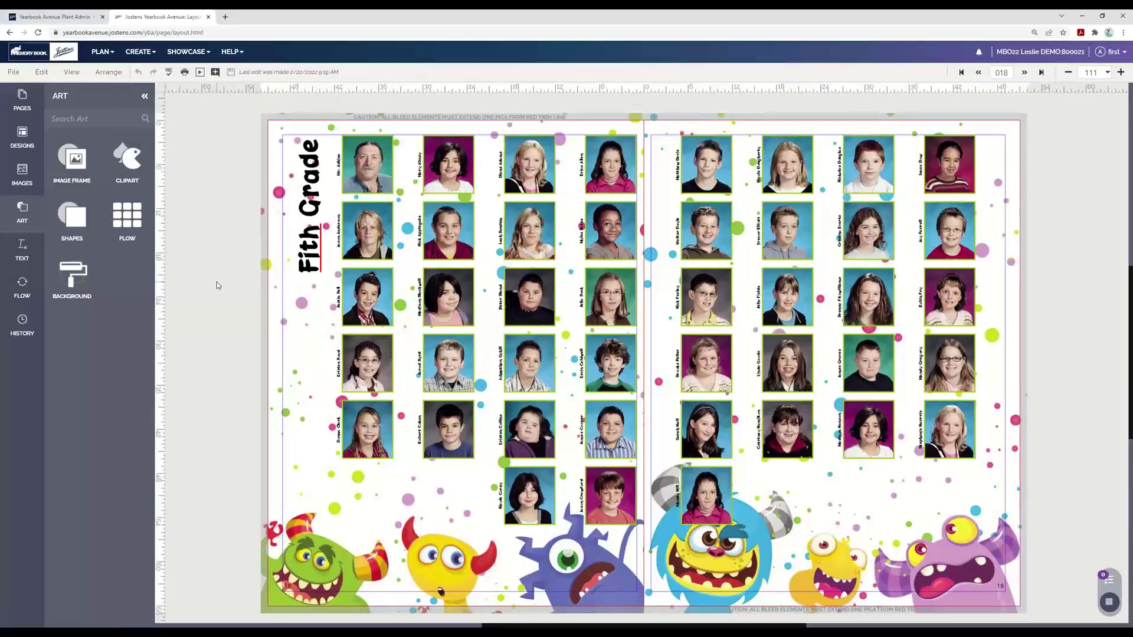
pyautogui.click(1110, 581)
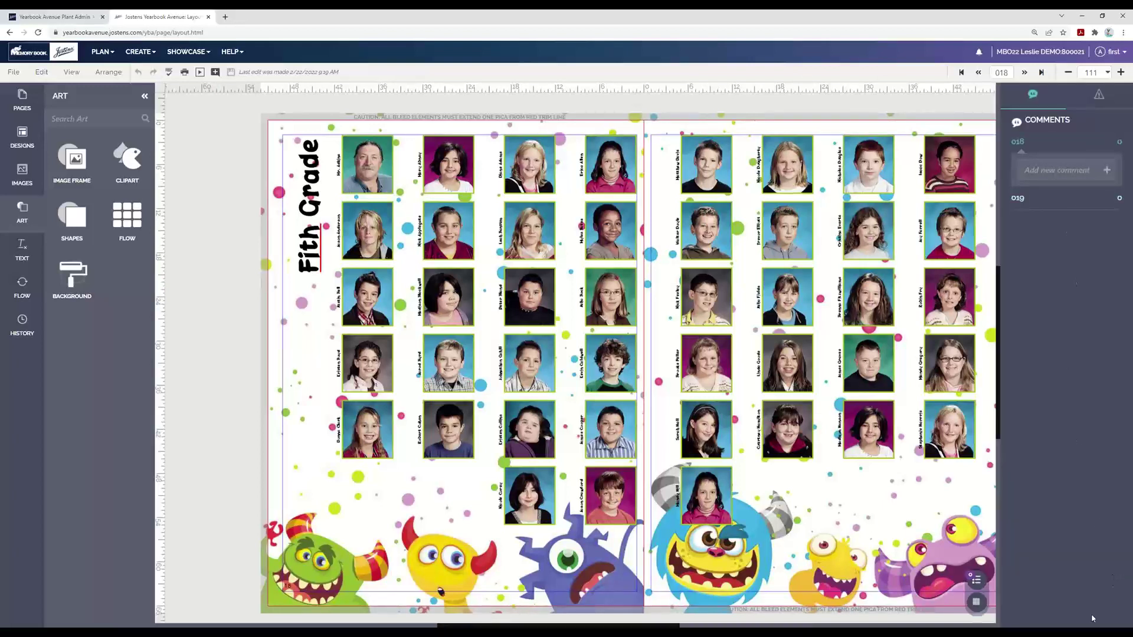
pyautogui.click(1099, 95)
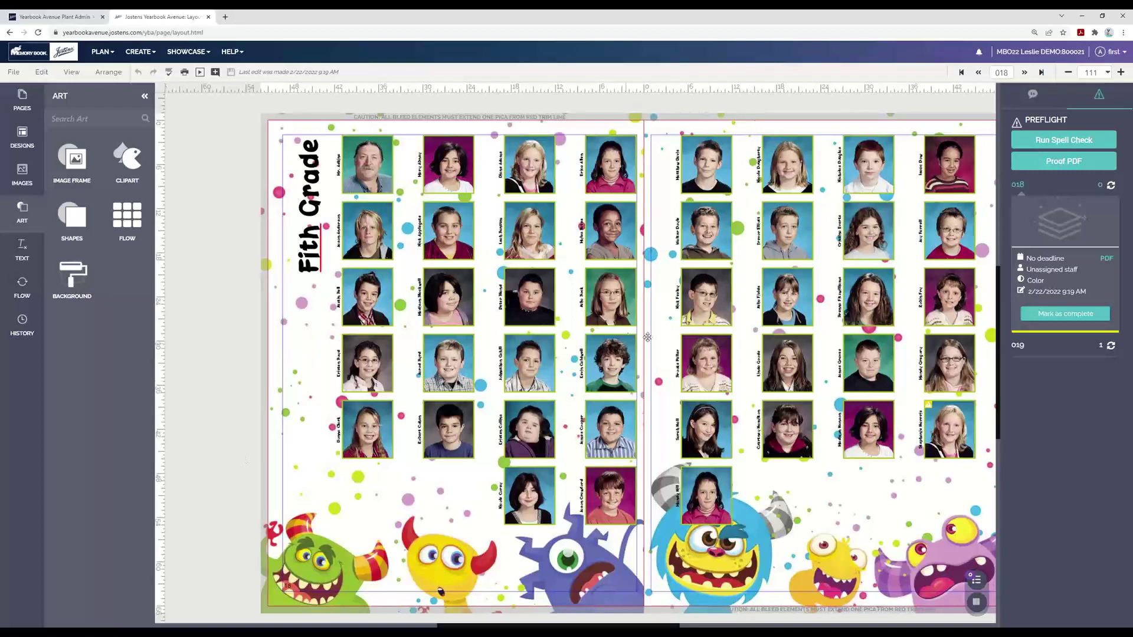
# Run the spell check and correct "Fith" to "Fifth" in the grade title on page 018.
pyautogui.click(1070, 140)
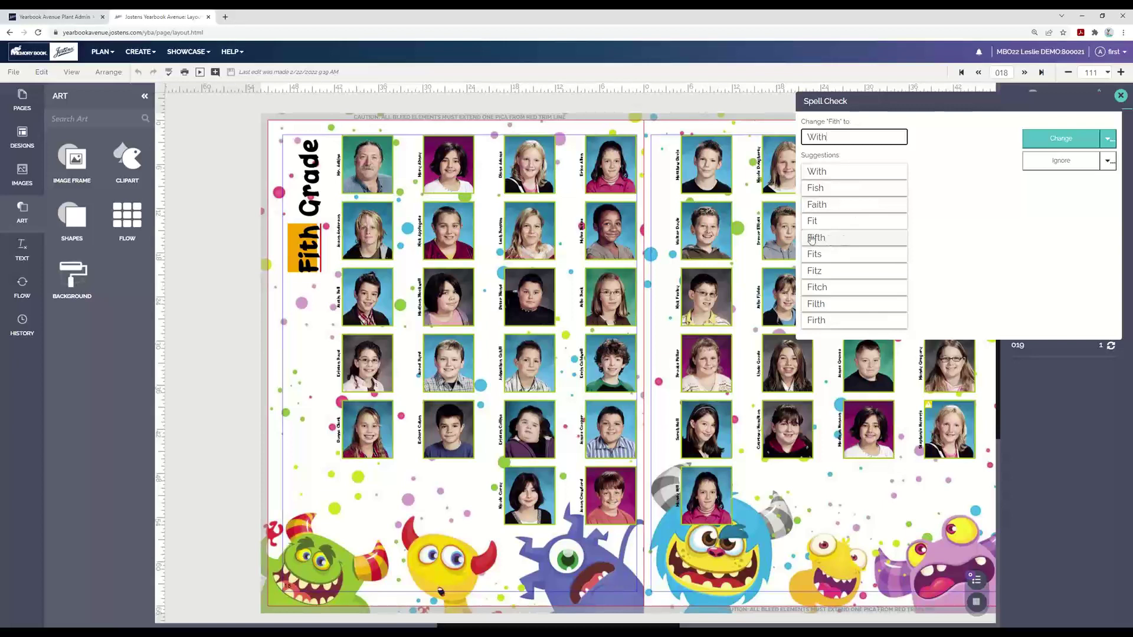
pyautogui.click(835, 240)
pyautogui.click(1061, 139)
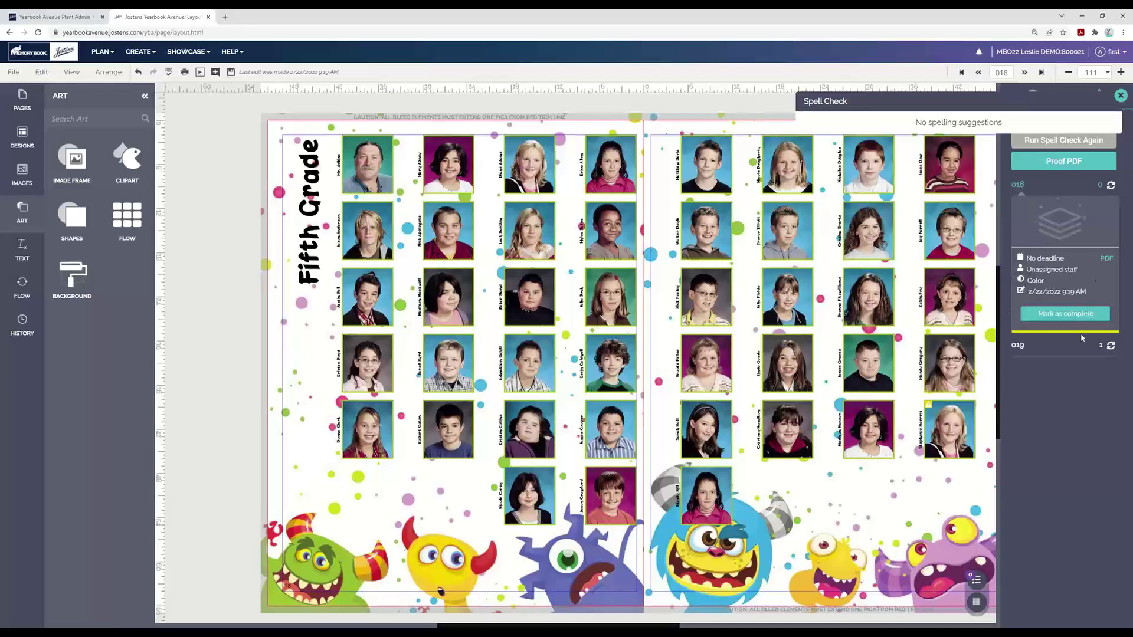
# Locate the unedited image element on page 019 from that page's preflight warning.
pyautogui.click(1021, 346)
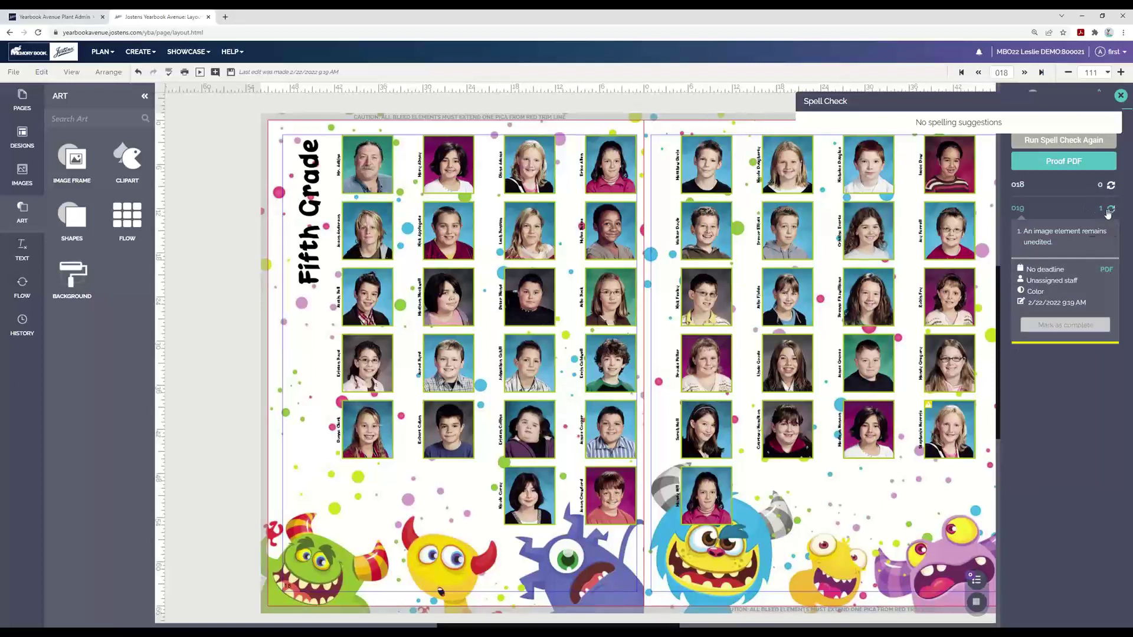
pyautogui.click(1044, 236)
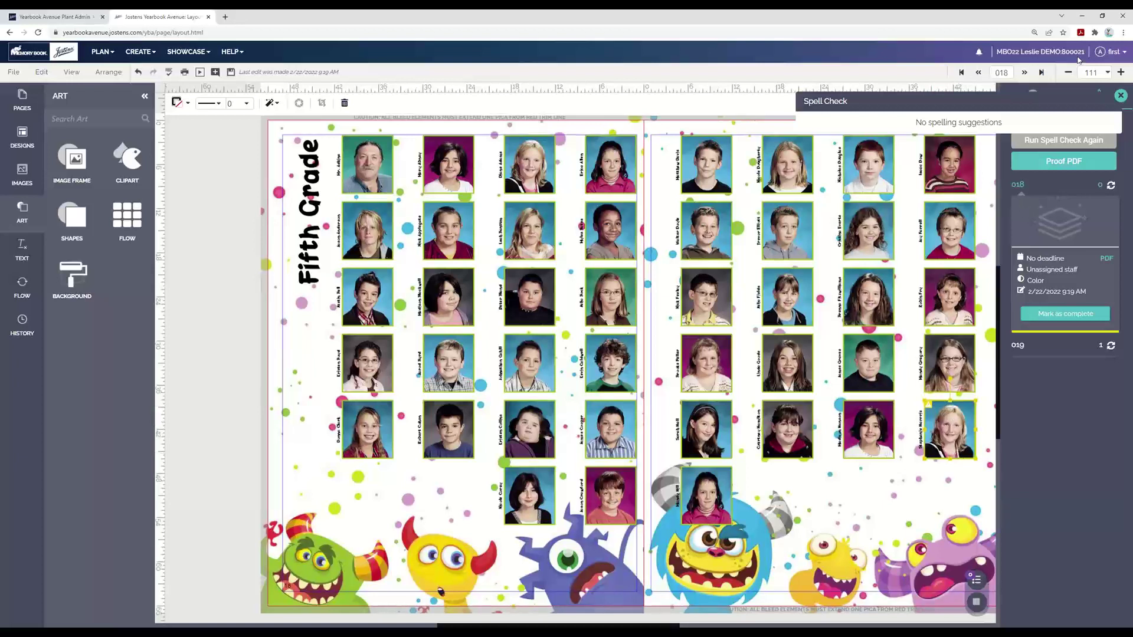
pyautogui.click(1123, 32)
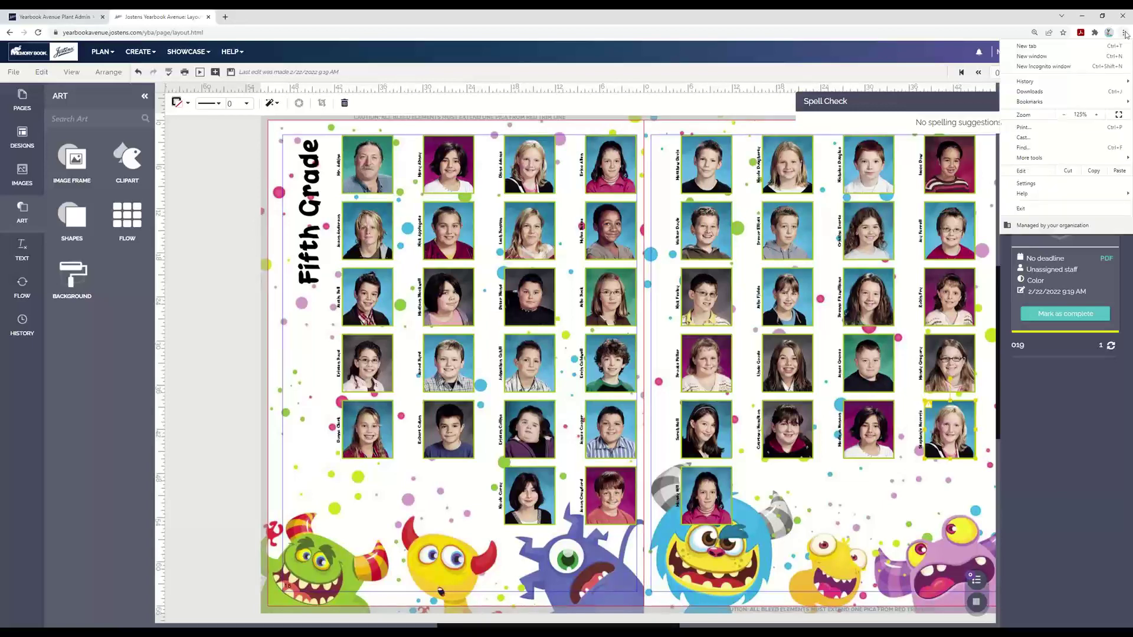
pyautogui.click(1098, 114)
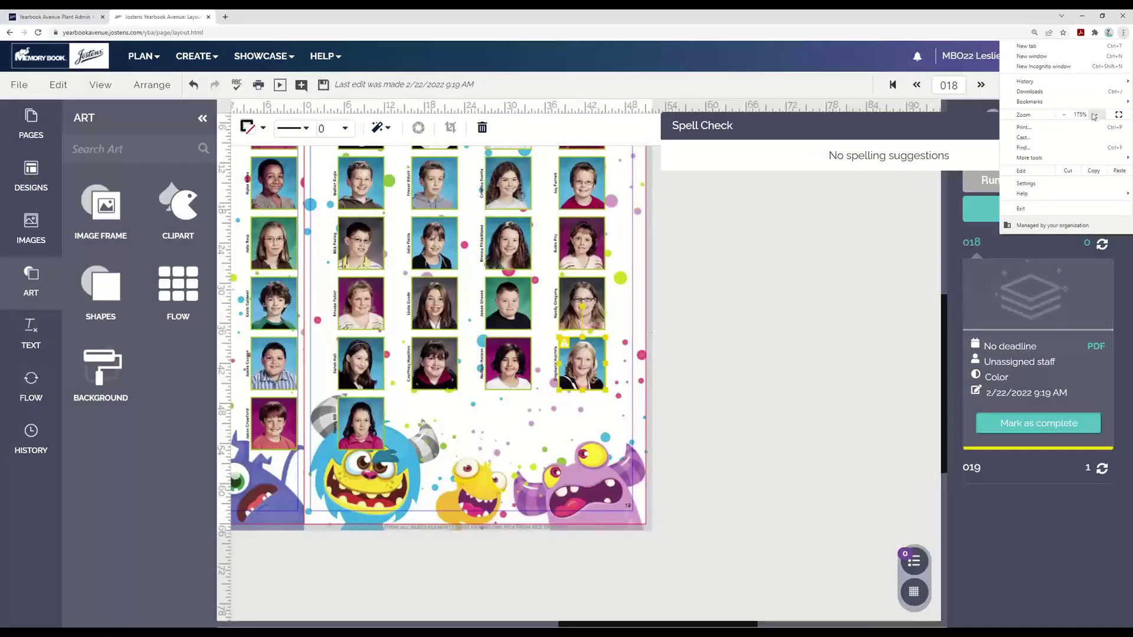
pyautogui.click(1065, 115)
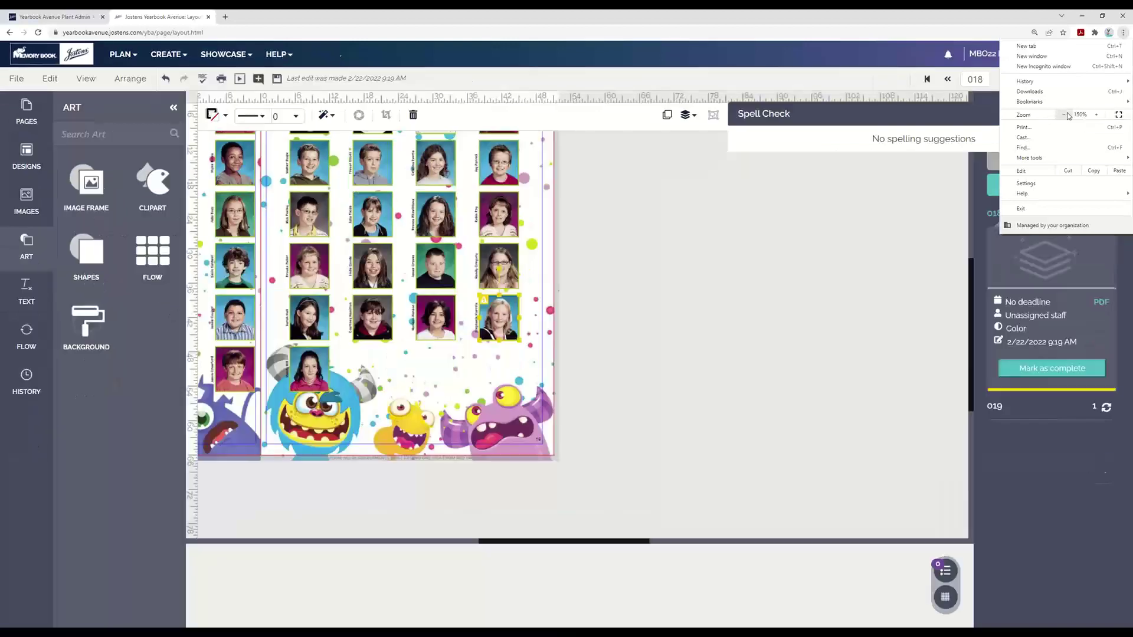
pyautogui.click(1065, 115)
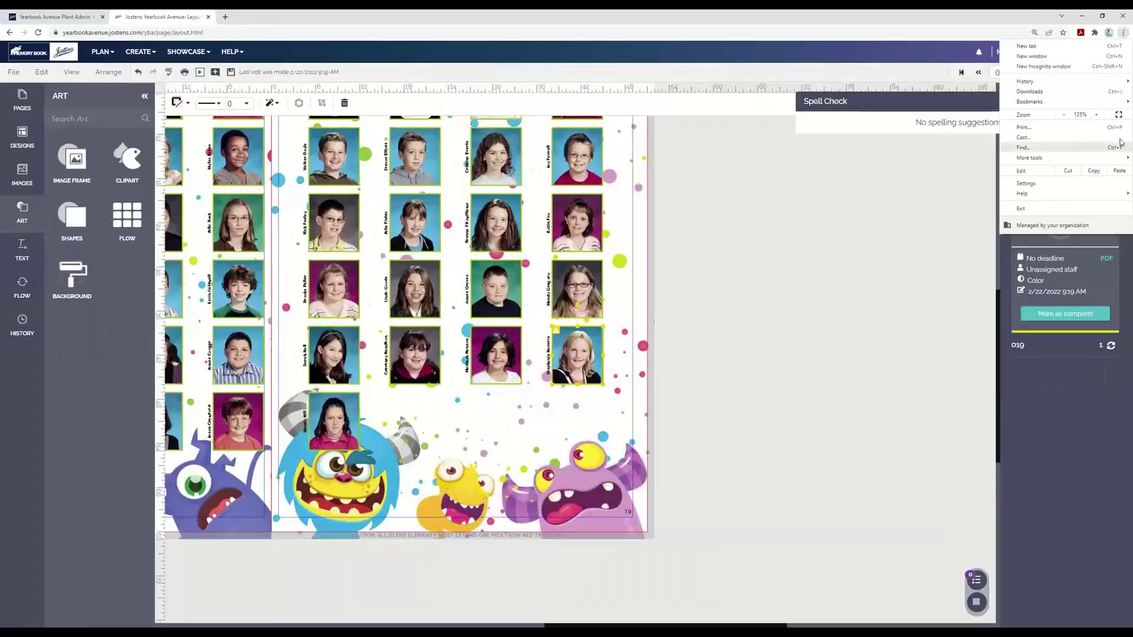
pyautogui.click(830, 263)
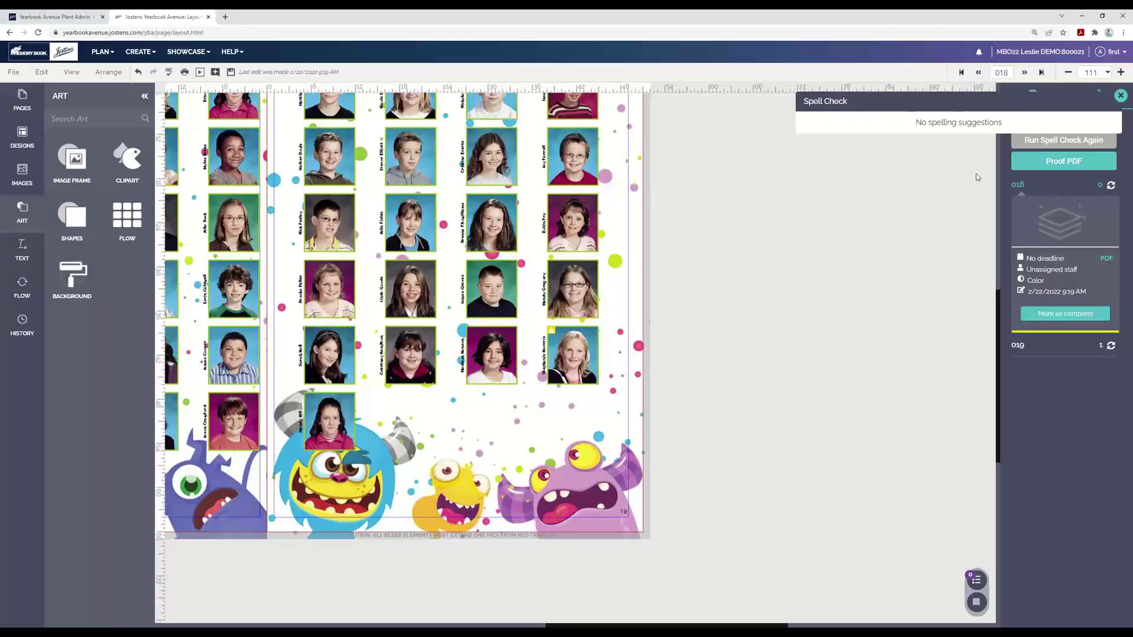
# Close the spell check results and select the flagged image element again from page 019's preflight warning.
pyautogui.click(1120, 95)
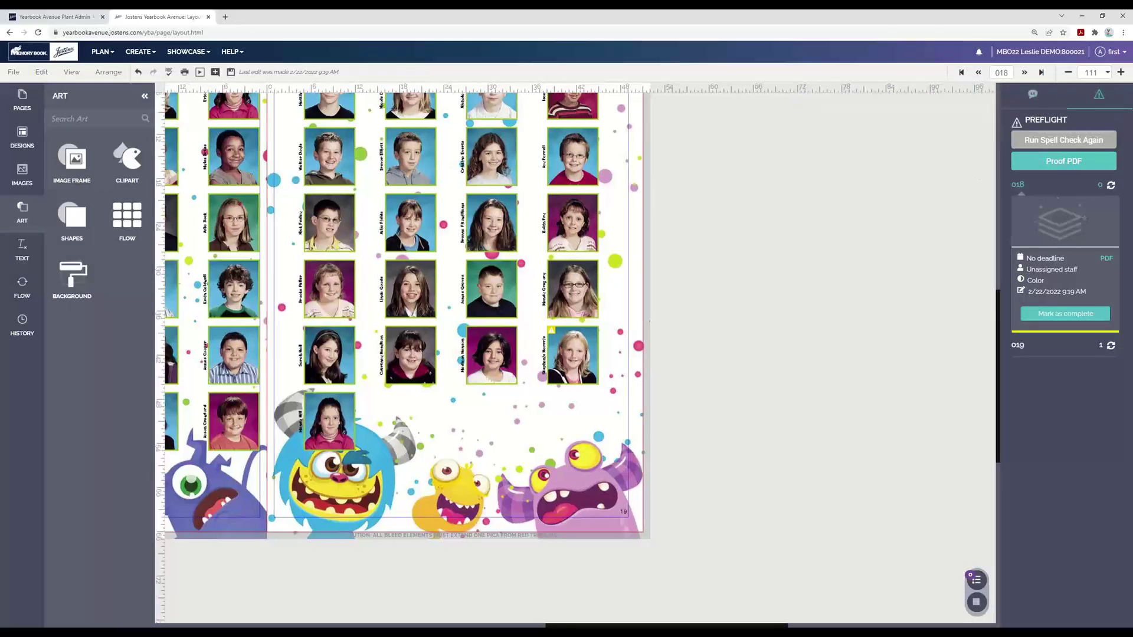
pyautogui.click(1099, 95)
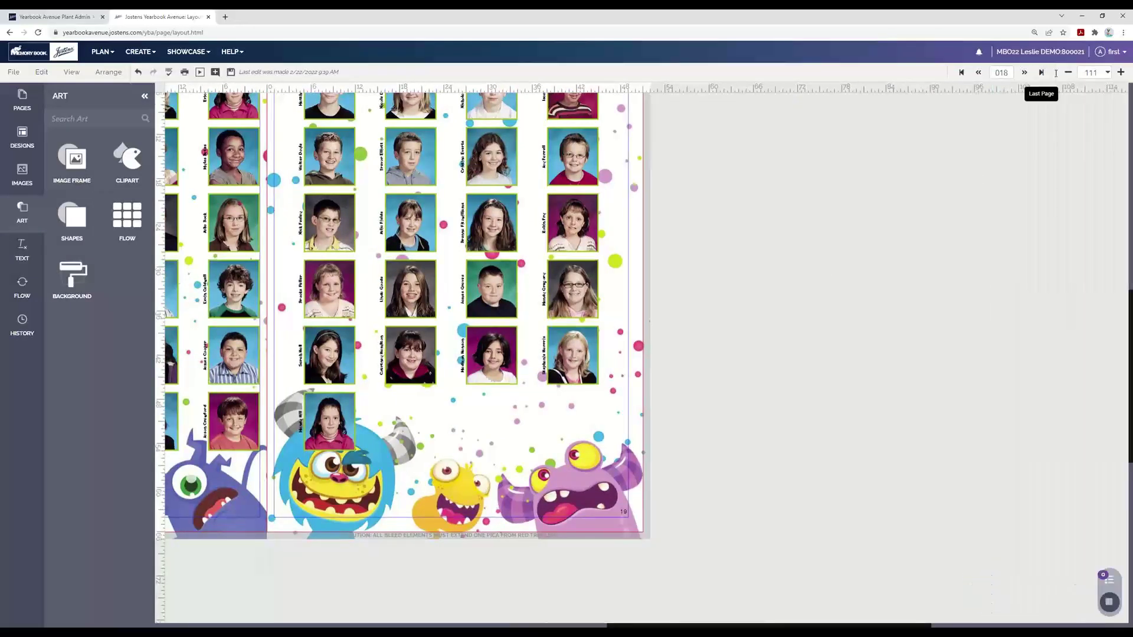
pyautogui.click(1121, 72)
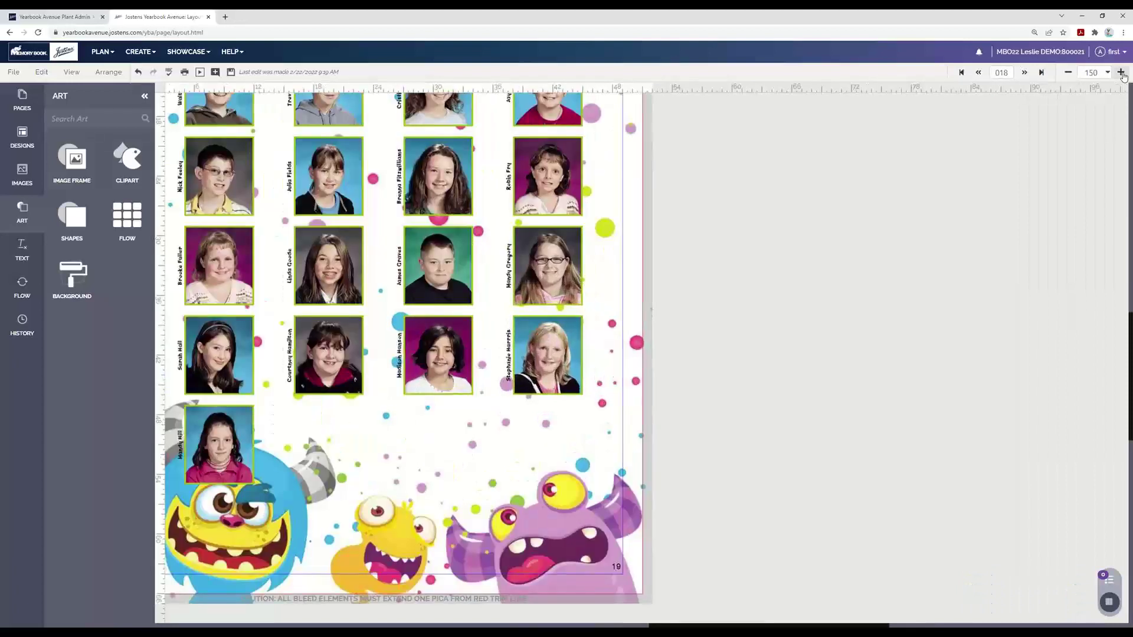
pyautogui.click(1107, 580)
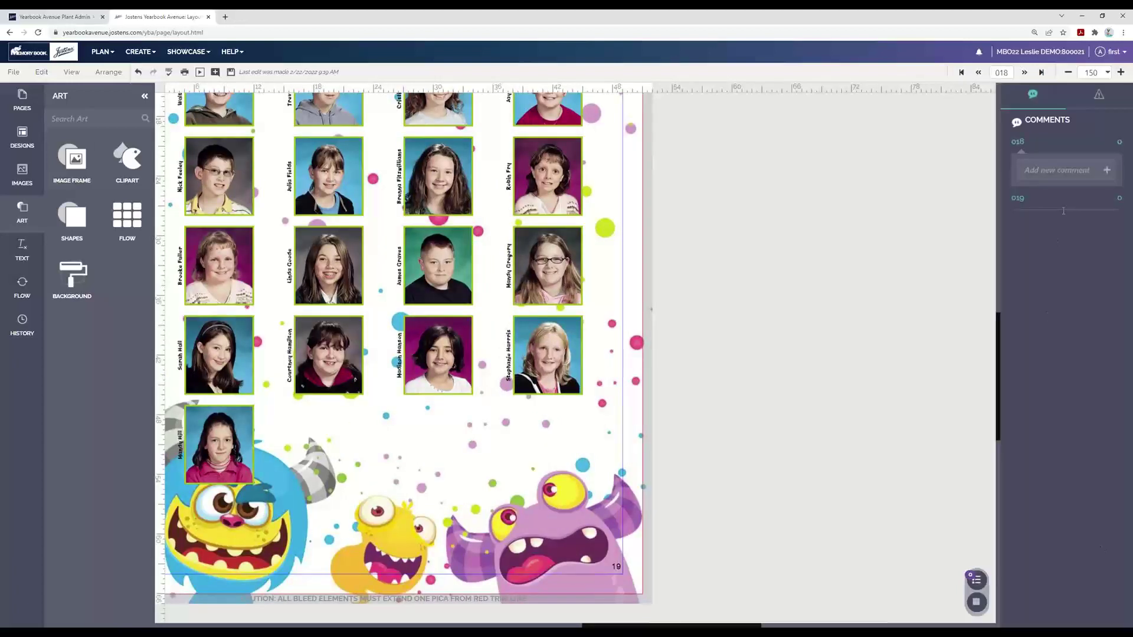
pyautogui.click(1098, 94)
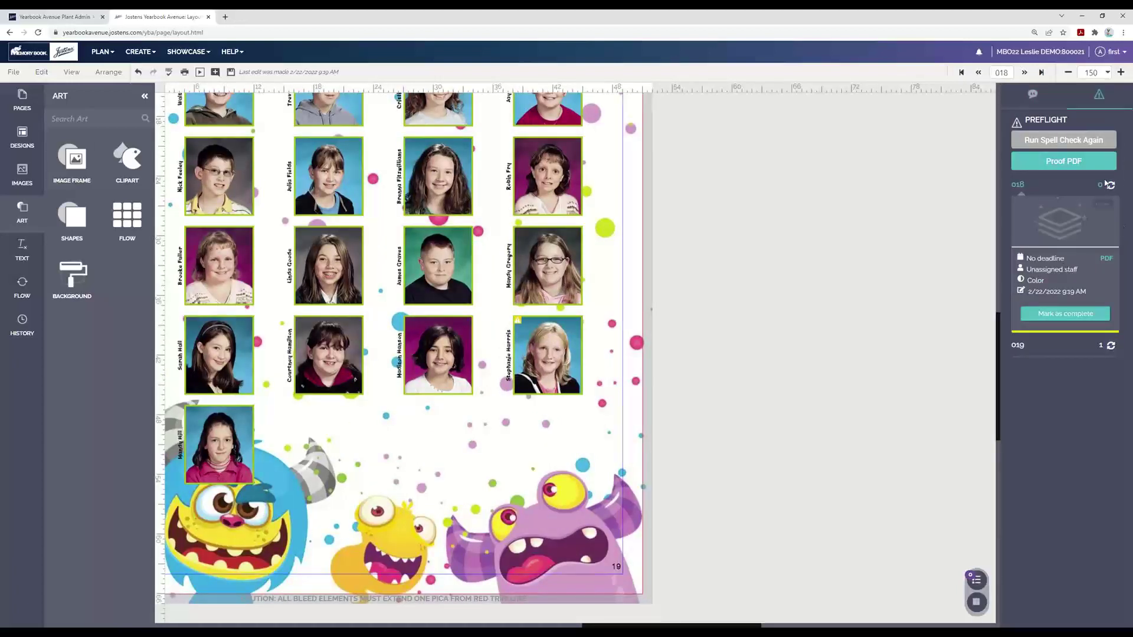
pyautogui.click(1019, 346)
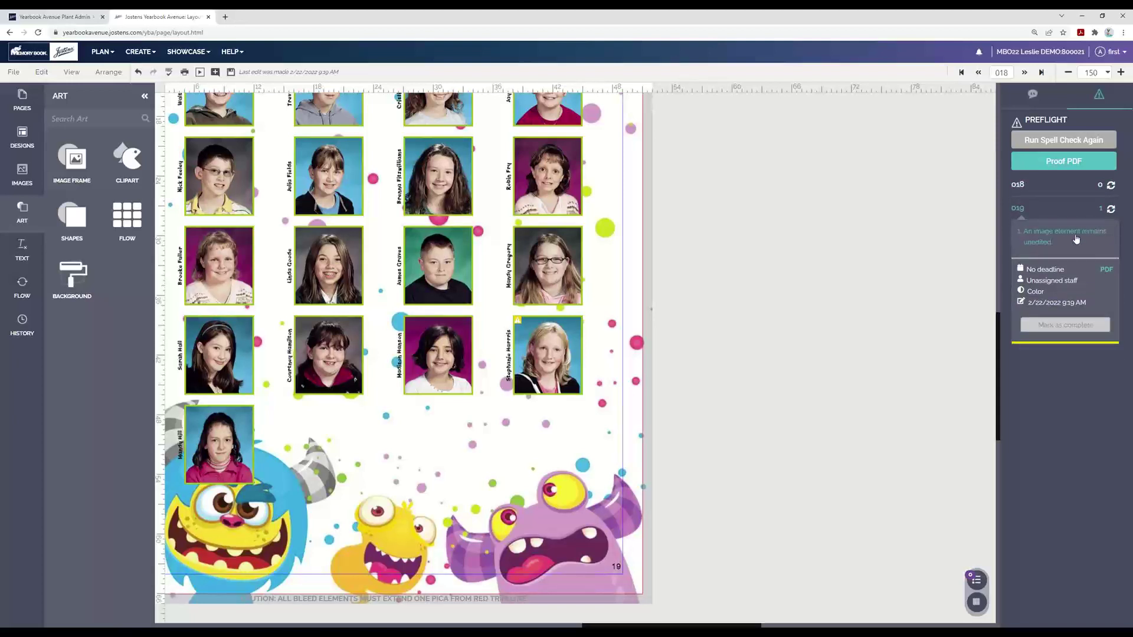
pyautogui.click(1076, 239)
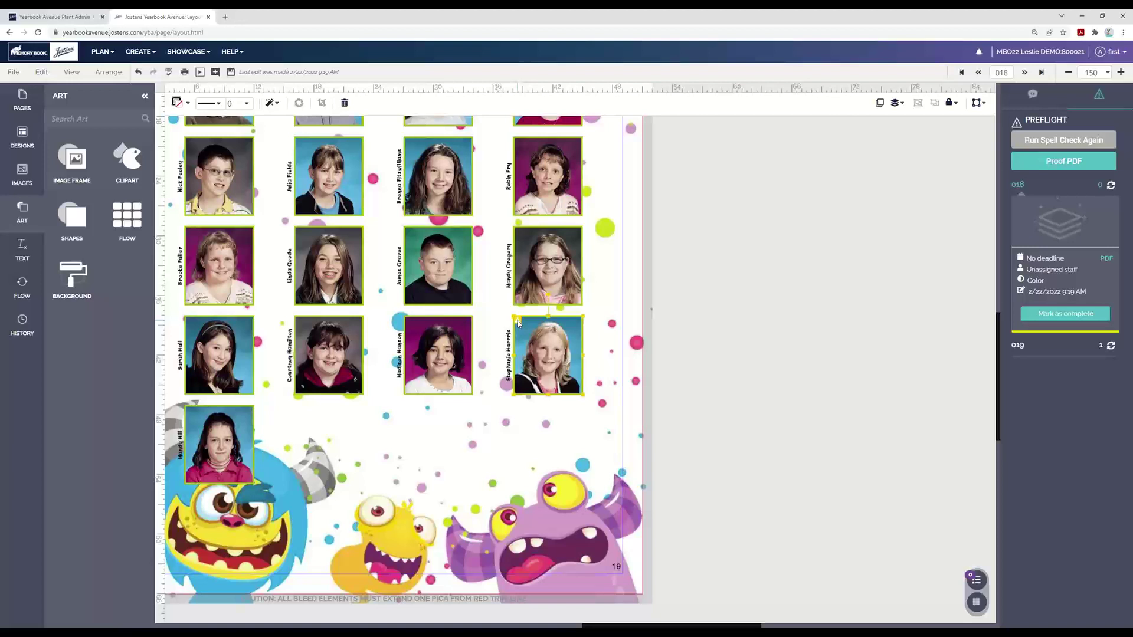
# Shift the portrait flow on page 019 to expose the image element behind it, and undo the move.
pyautogui.click(561, 336)
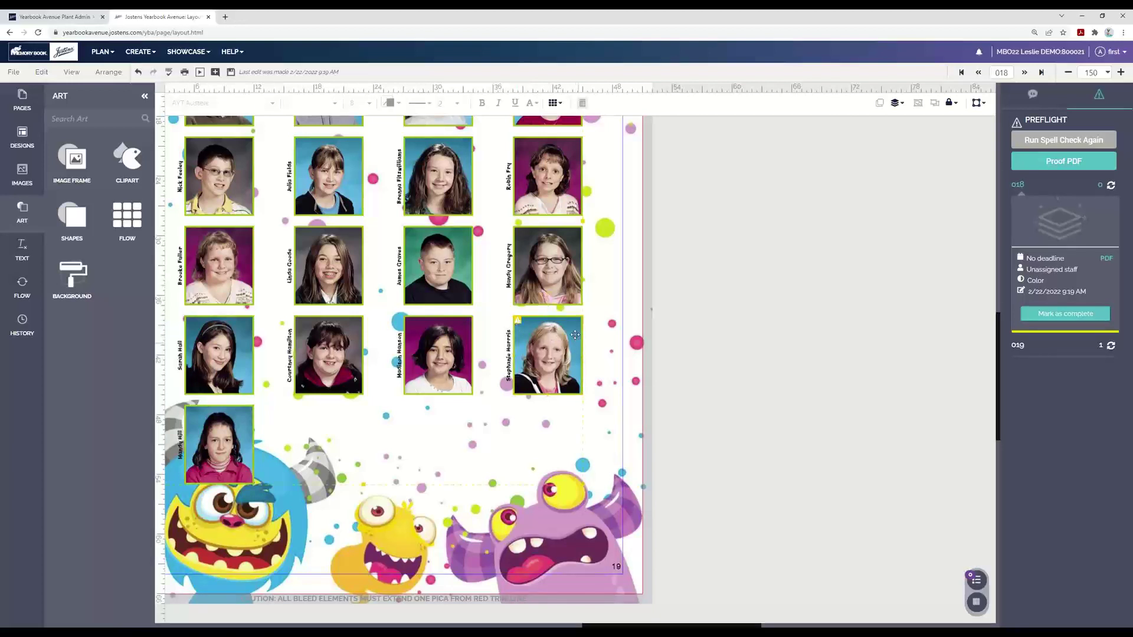
pyautogui.moveTo(571, 334); pyautogui.dragTo(537, 343)
pyautogui.click(524, 336)
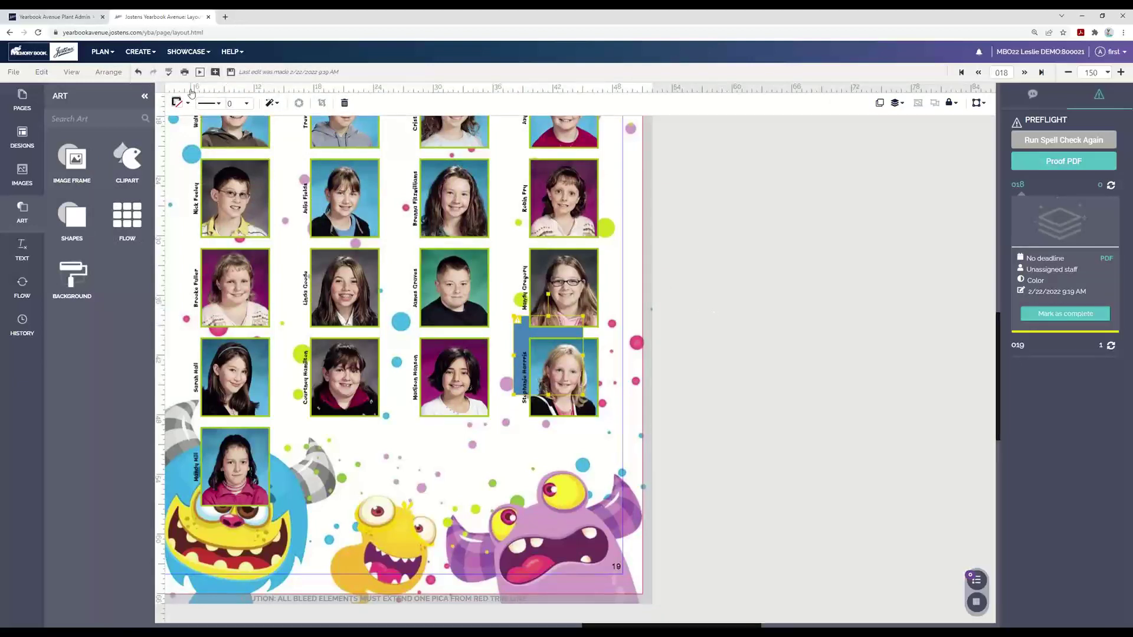
pyautogui.click(138, 72)
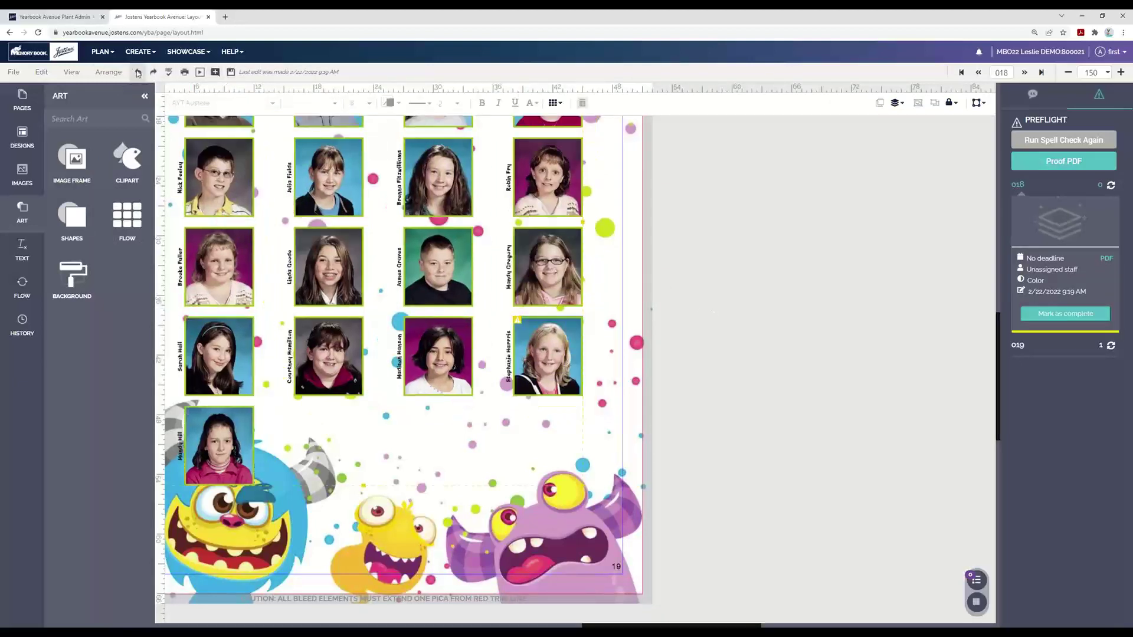
# Select the unedited image element from page 019's preflight warning, delete it, and refresh that page's check.
pyautogui.click(788, 298)
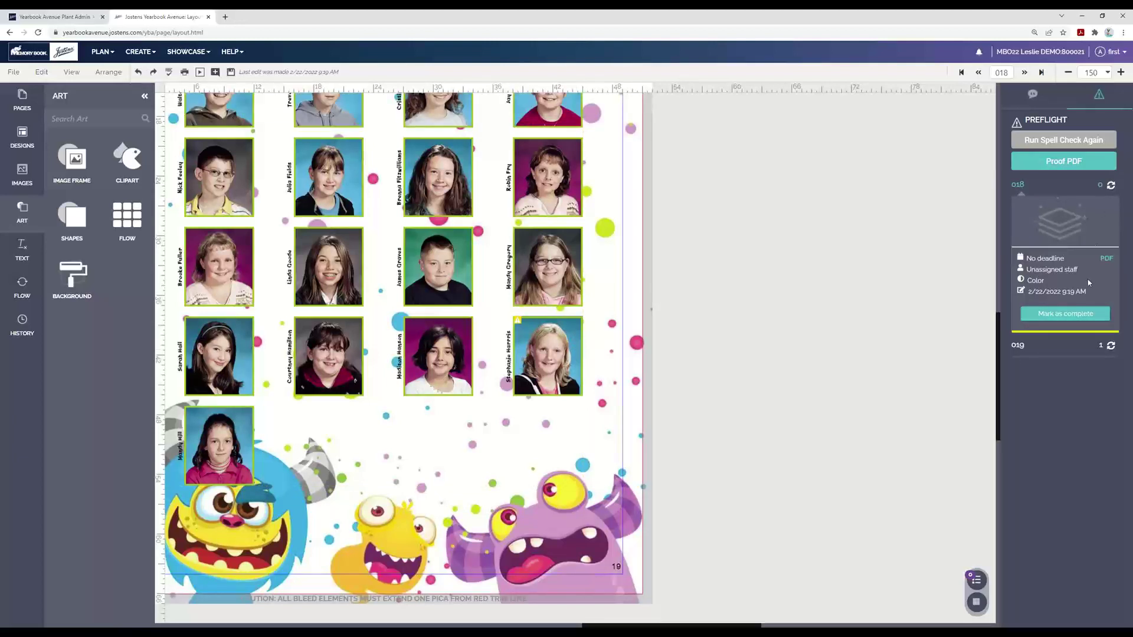
pyautogui.click(1100, 347)
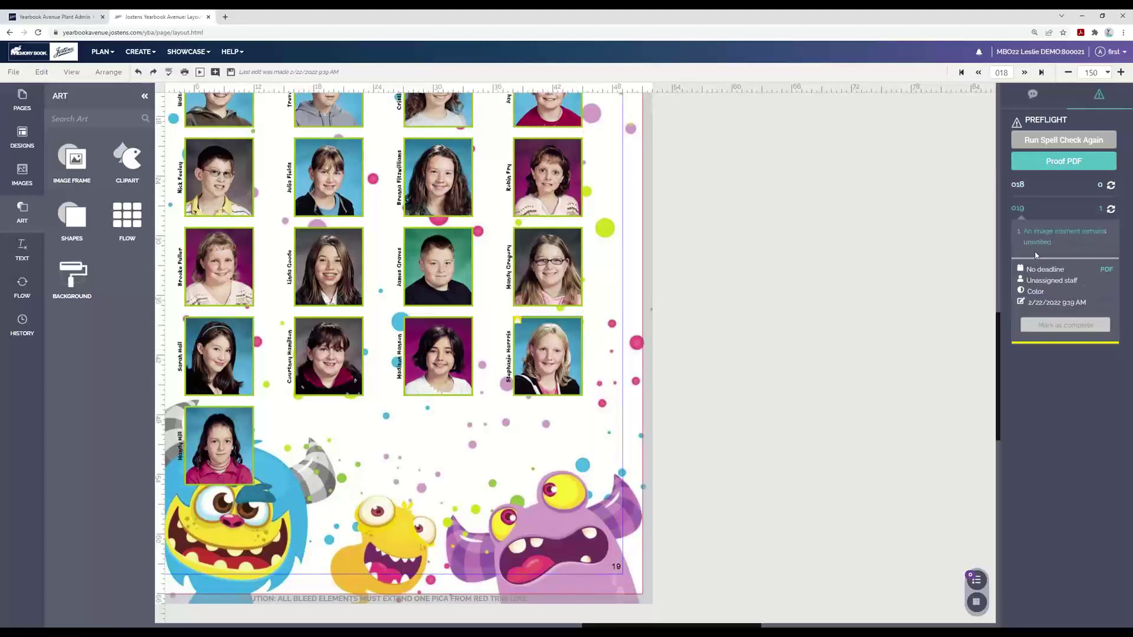
pyautogui.click(1032, 242)
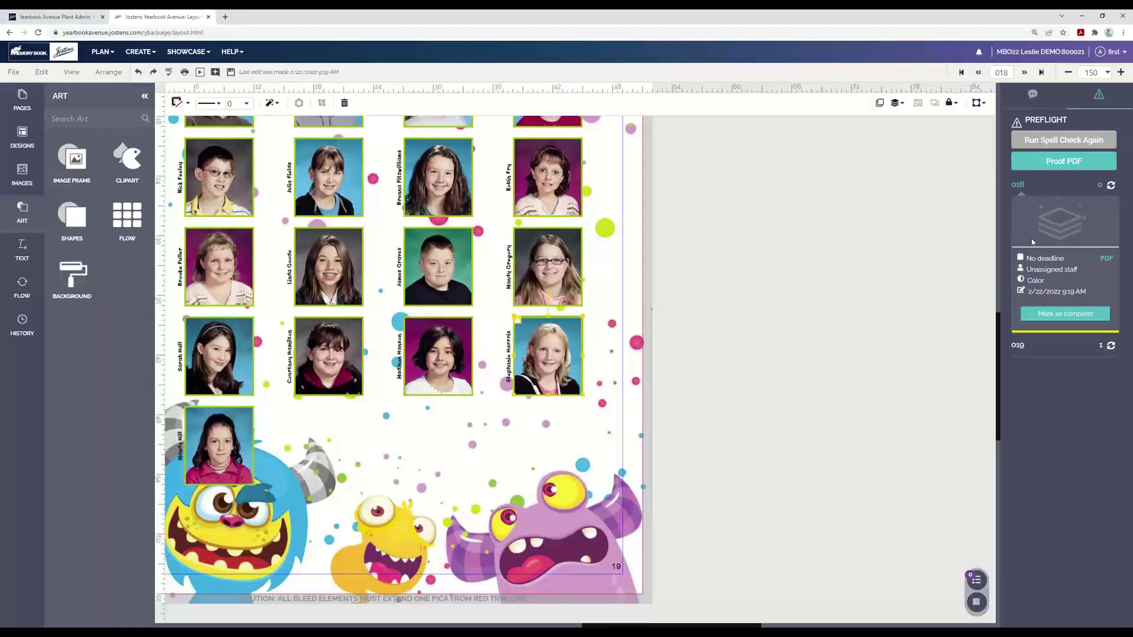
pyautogui.click(801, 278)
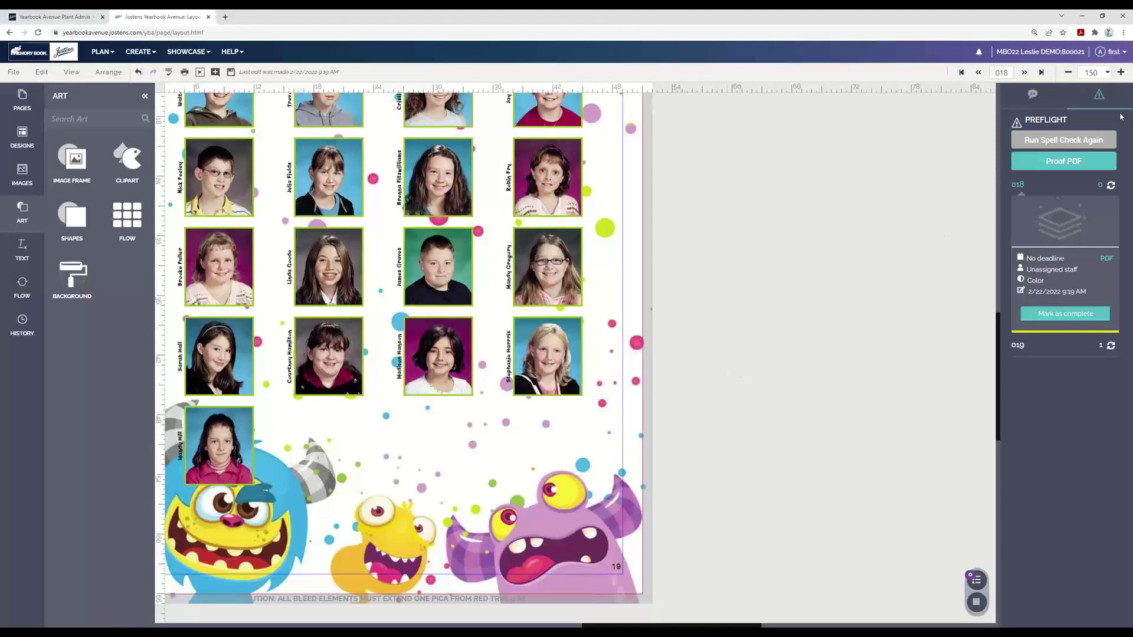
pyautogui.click(1032, 348)
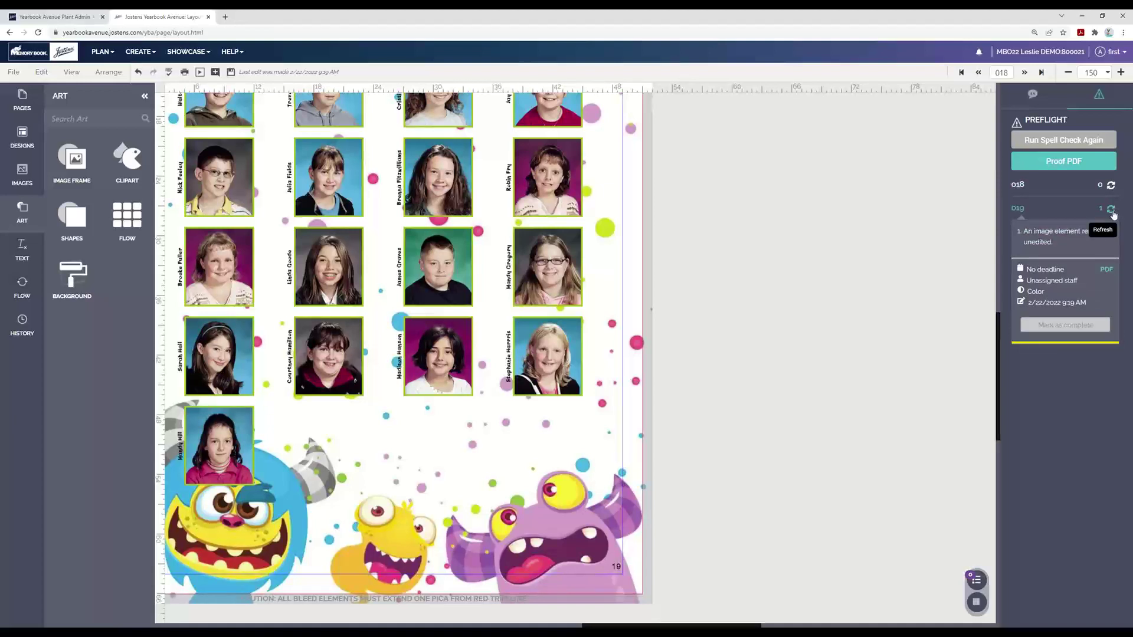
pyautogui.click(1111, 210)
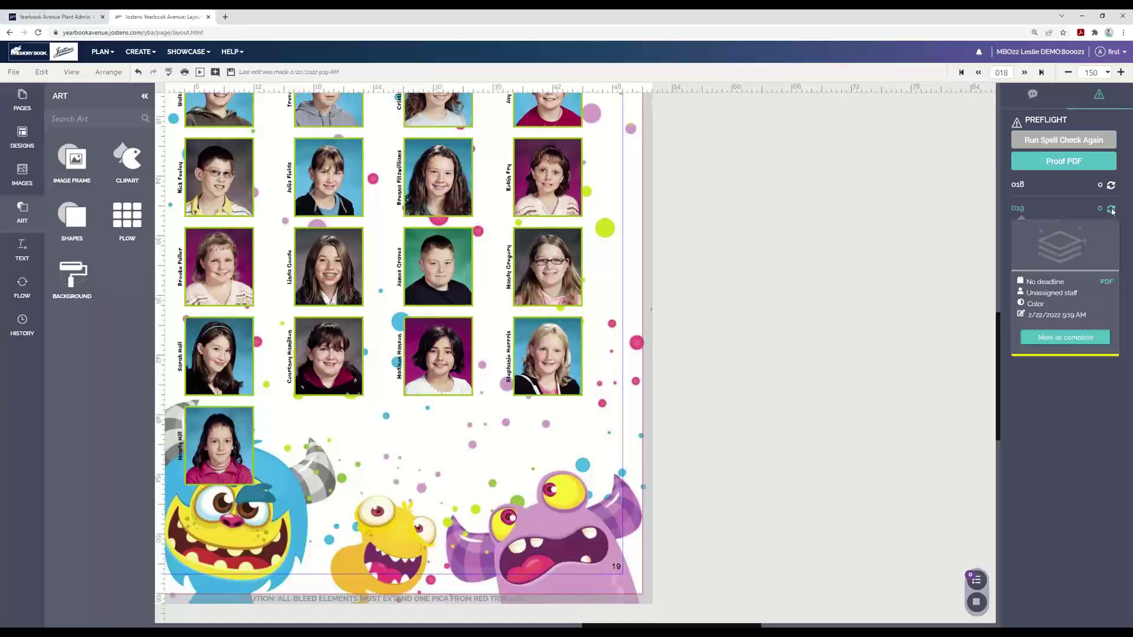
# Save the spread and close the preflight checks, leaving the full spread in view.
pyautogui.click(231, 72)
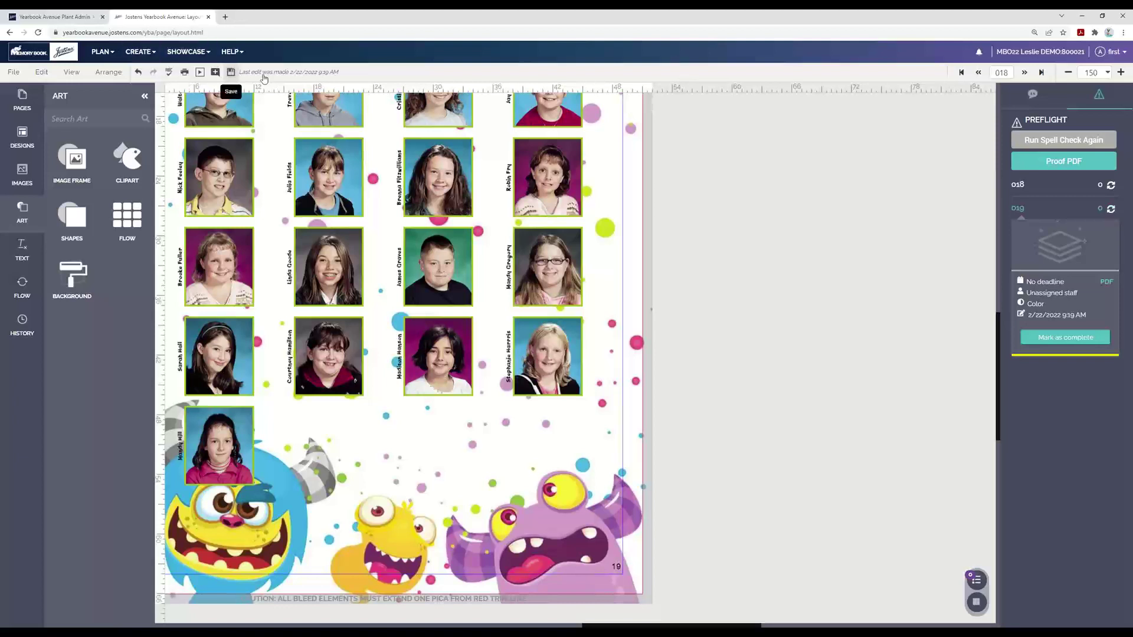
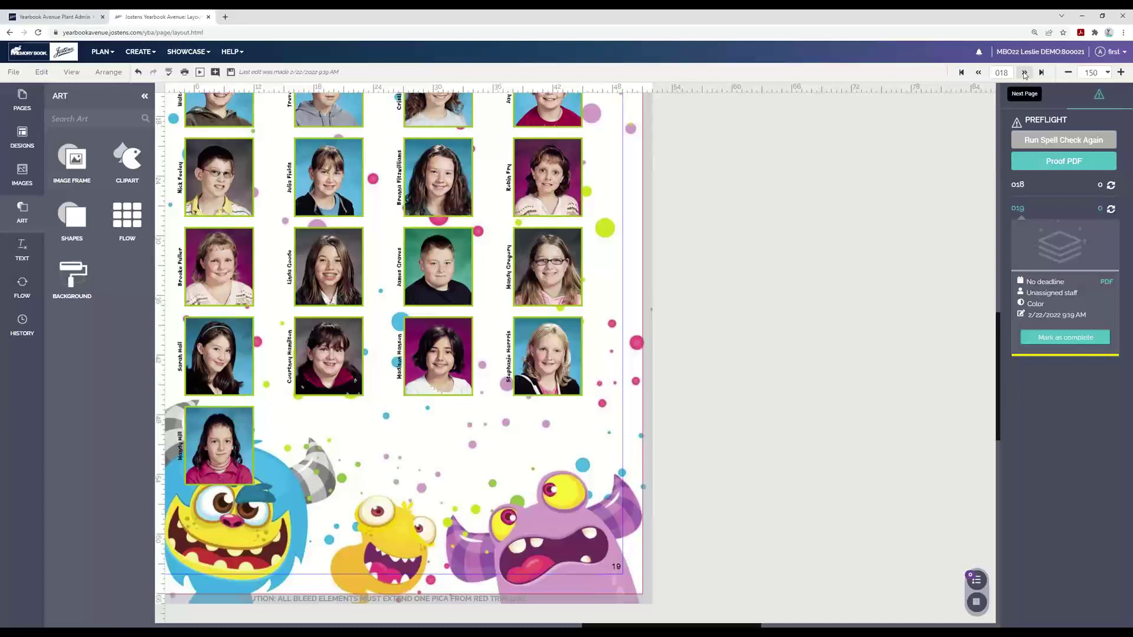
pyautogui.click(1038, 184)
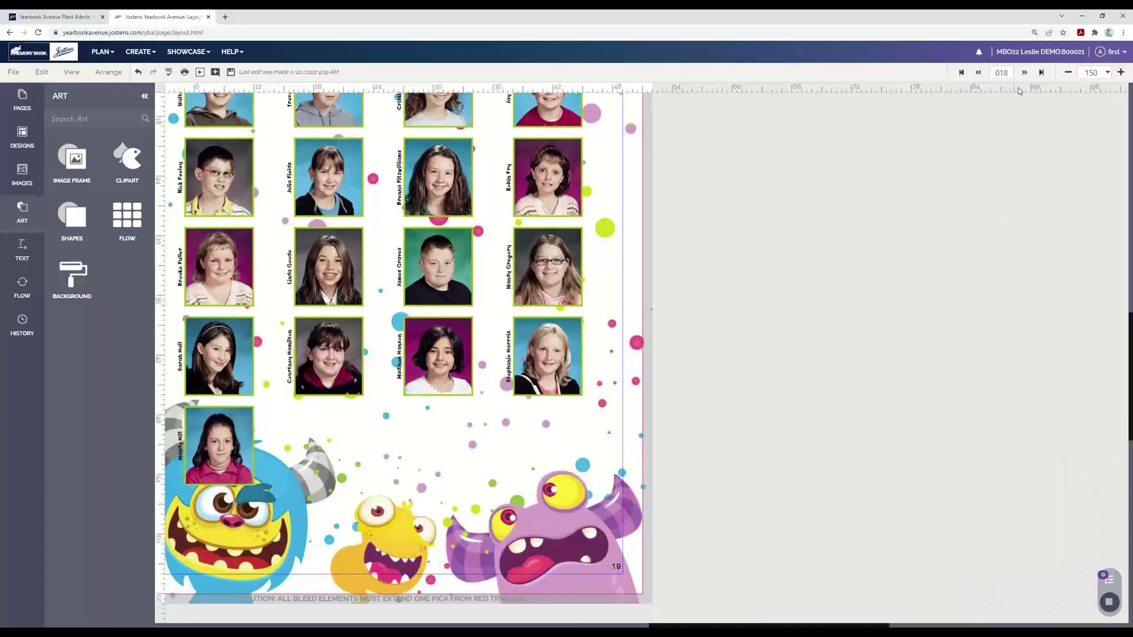
pyautogui.click(1107, 72)
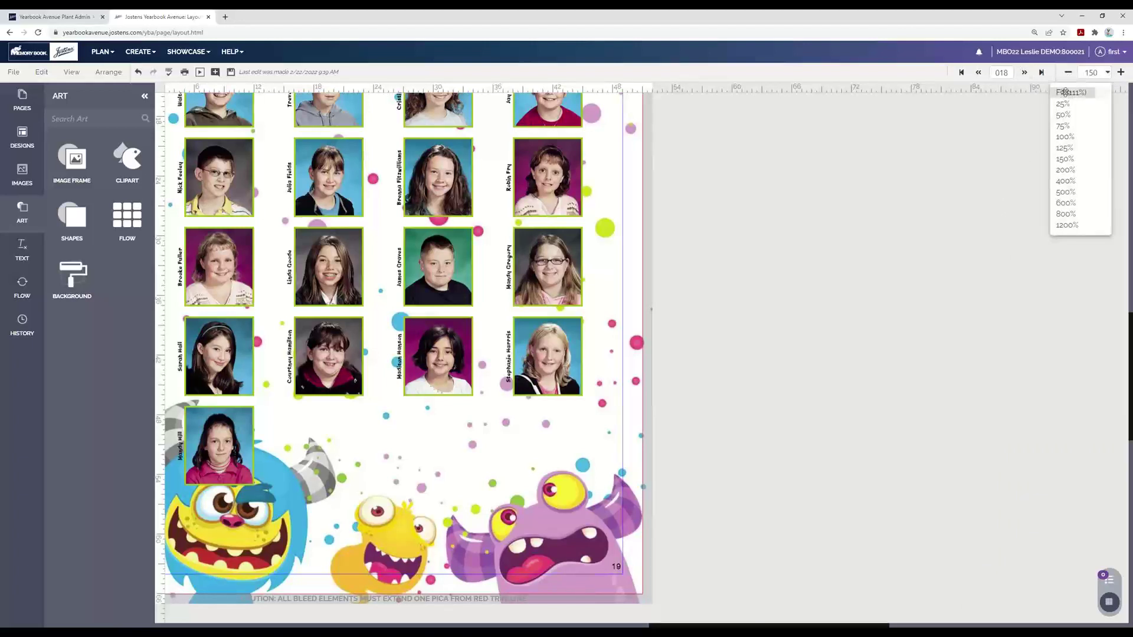
pyautogui.click(1066, 93)
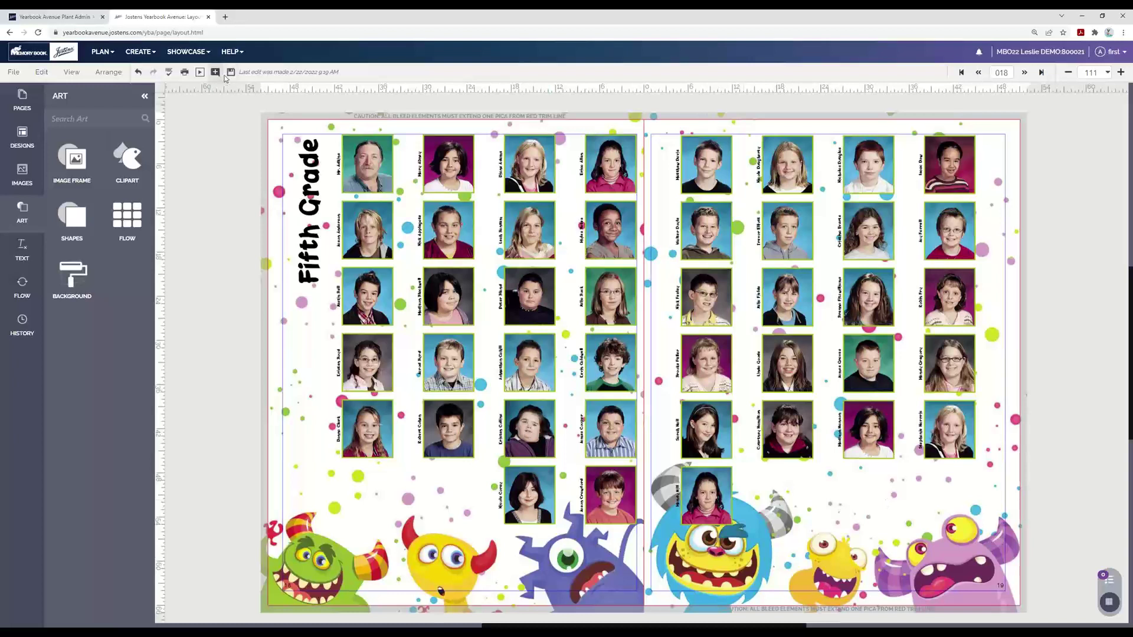
# Save the pending changes to the fifth-grade spread and return to the page ladder.
pyautogui.click(112, 53)
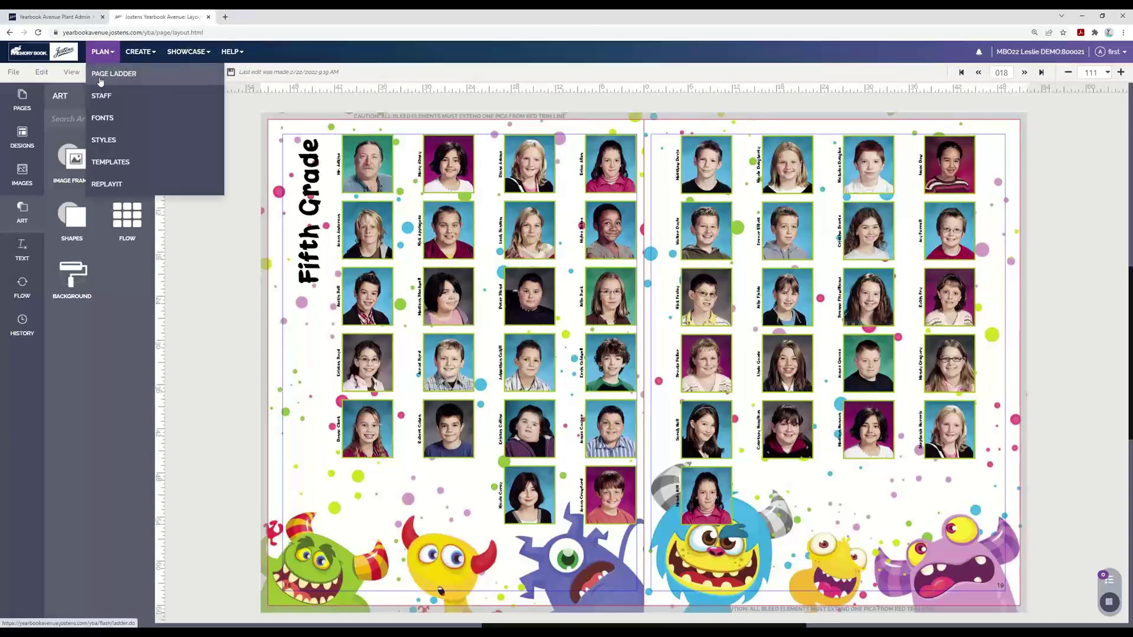
pyautogui.click(103, 75)
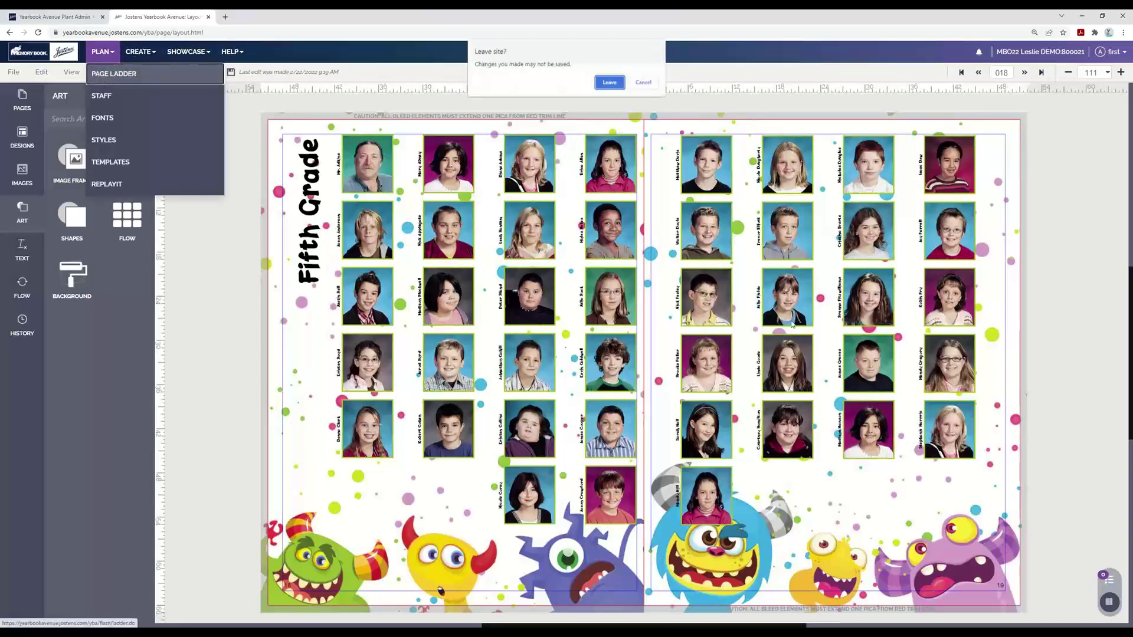
pyautogui.click(643, 82)
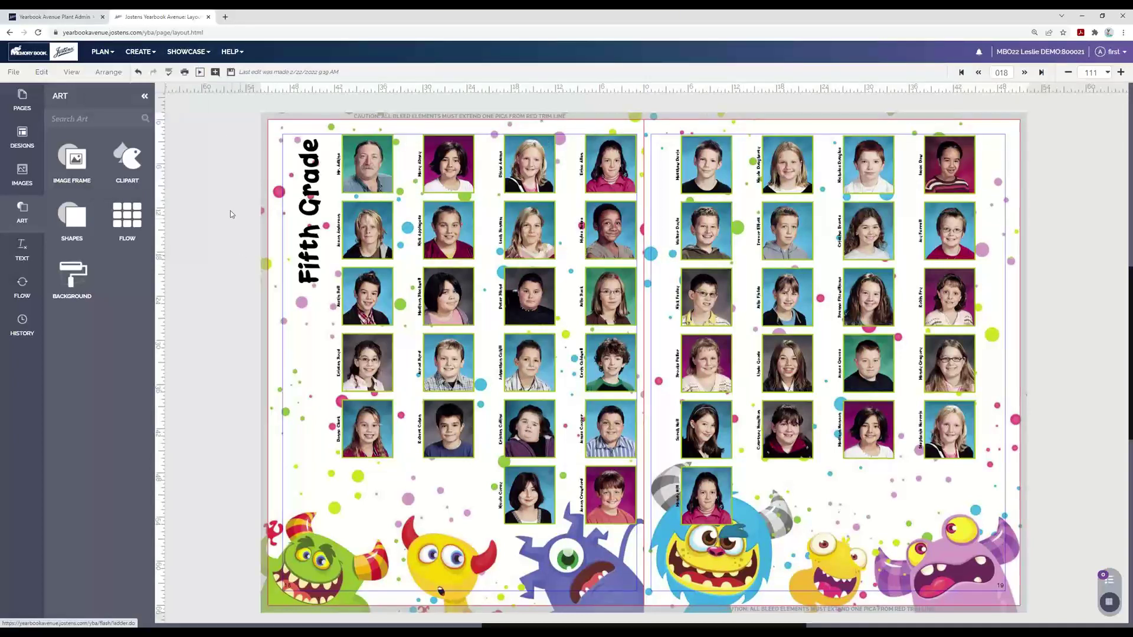
pyautogui.click(231, 71)
pyautogui.click(99, 52)
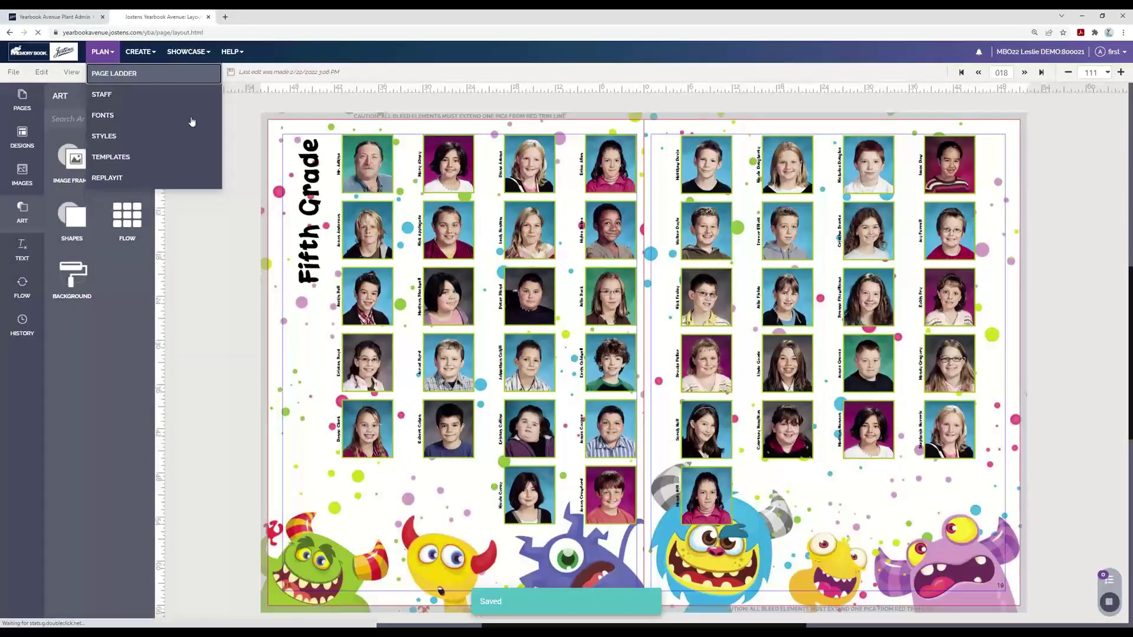
pyautogui.click(106, 72)
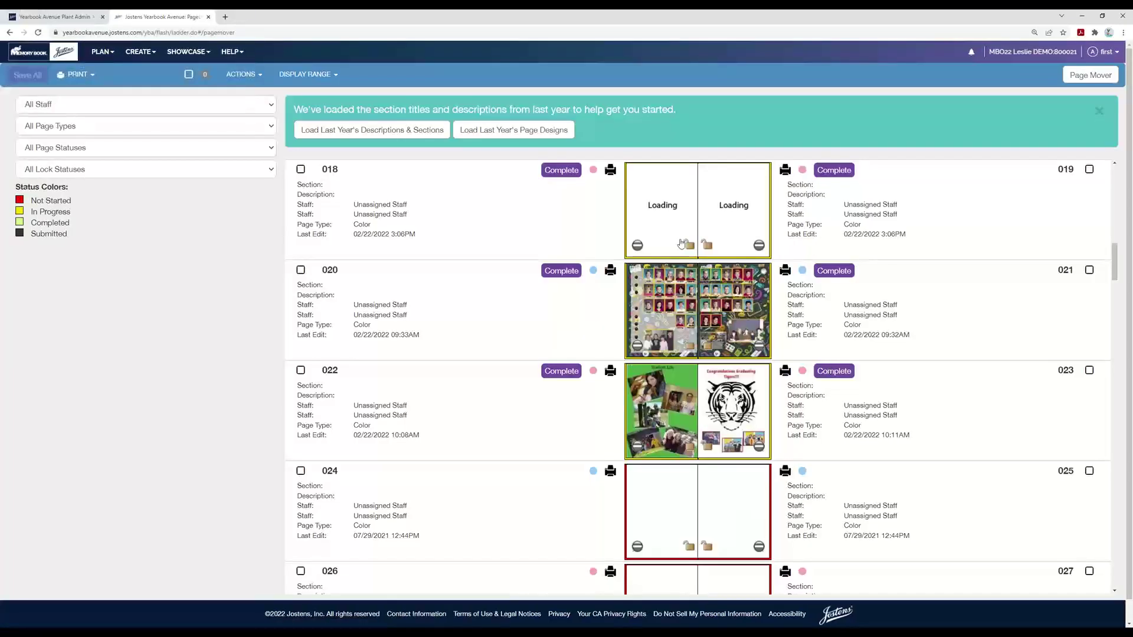
# Mark pages 018 and 019 as complete in the page ladder, closing each status-change notice.
pyautogui.click(562, 171)
pyautogui.click(703, 327)
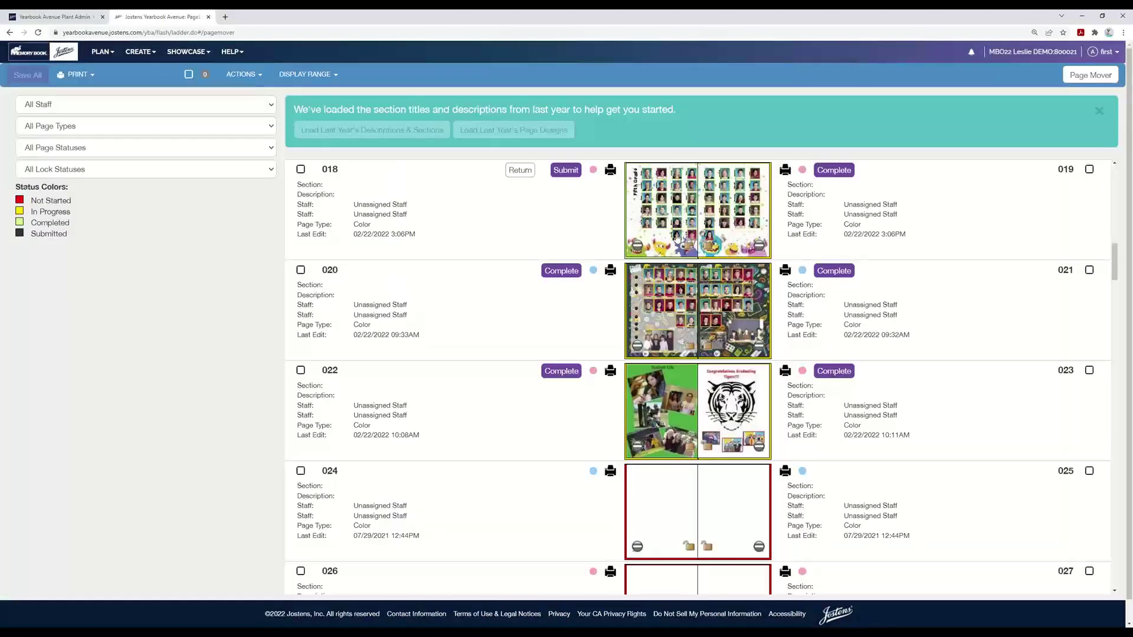
pyautogui.click(833, 170)
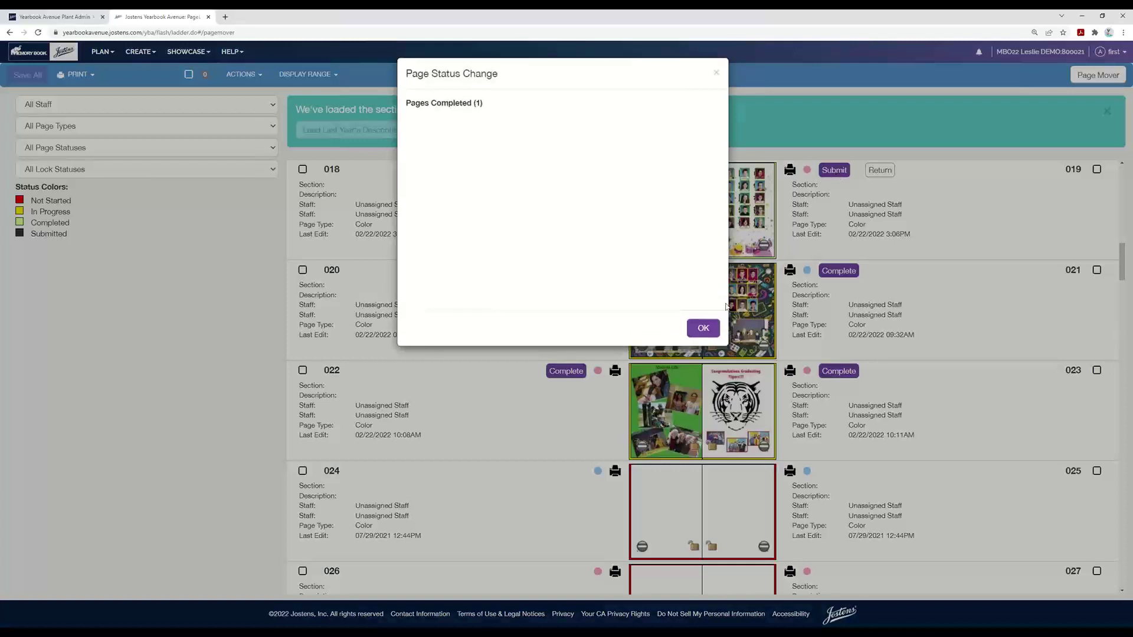
pyautogui.click(703, 327)
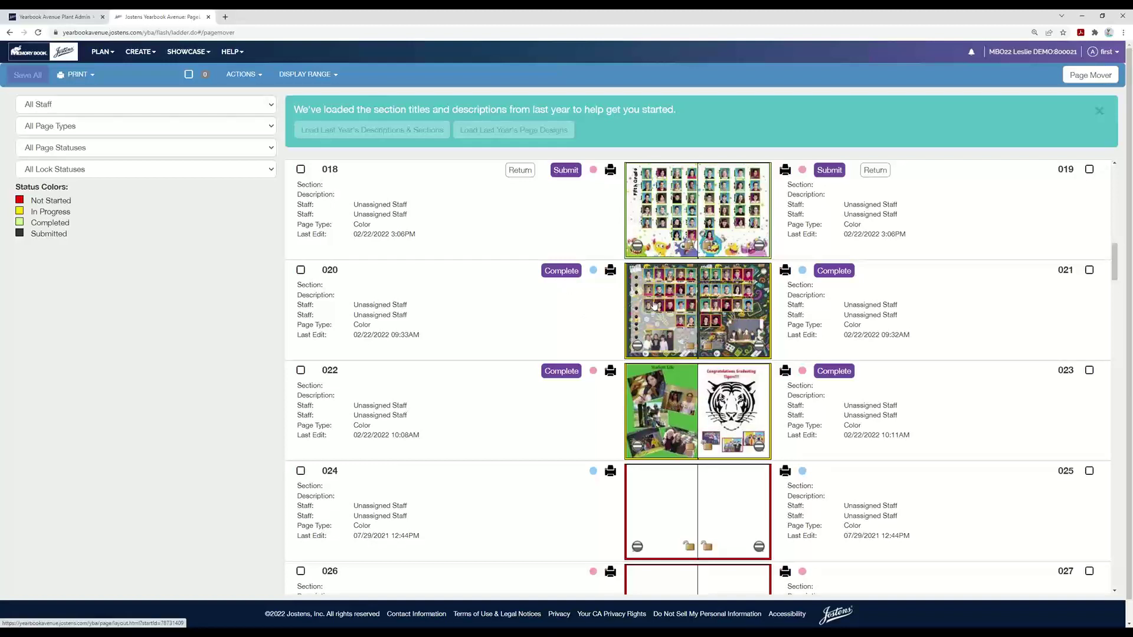
# Mark pages 020 and 021 as complete in the page ladder, closing each status-change notice.
pyautogui.click(561, 271)
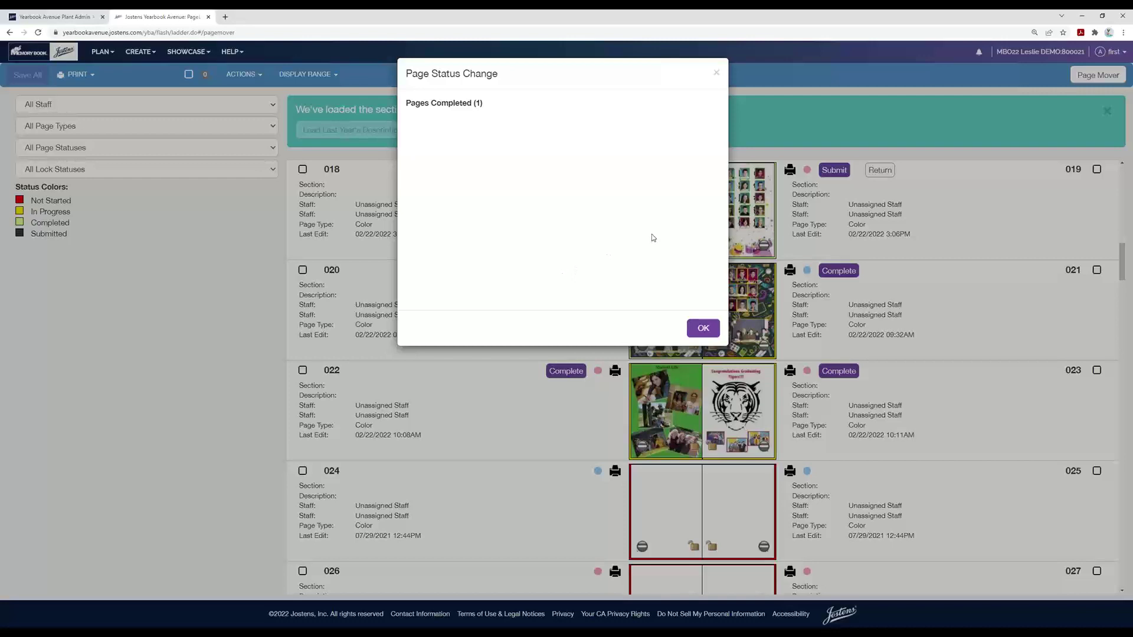
pyautogui.click(717, 76)
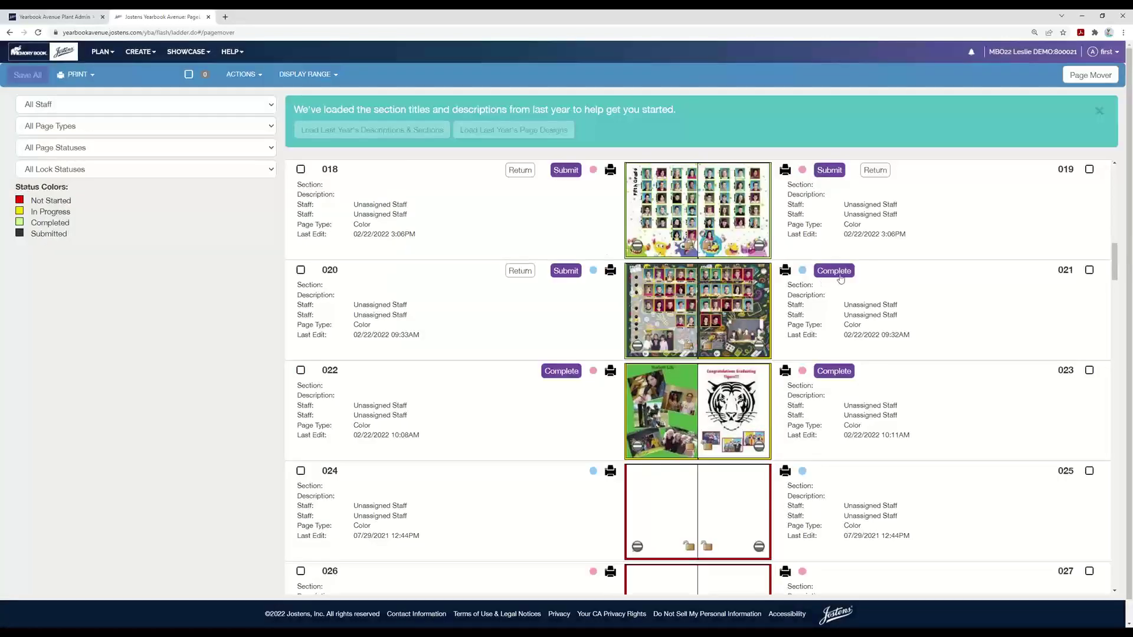
pyautogui.click(885, 273)
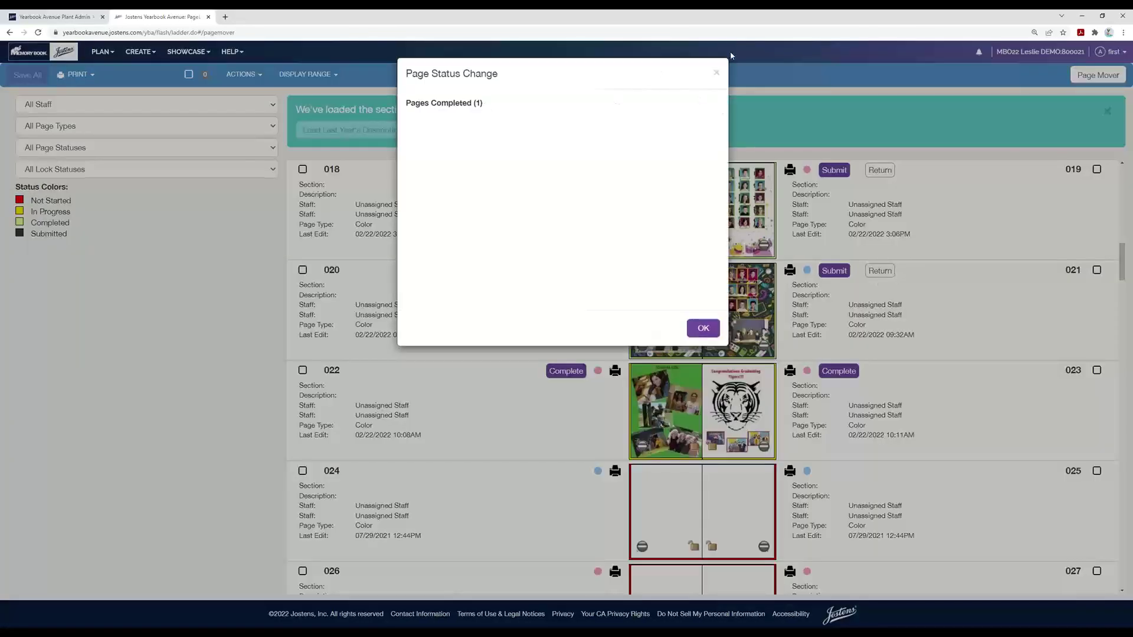
pyautogui.click(717, 72)
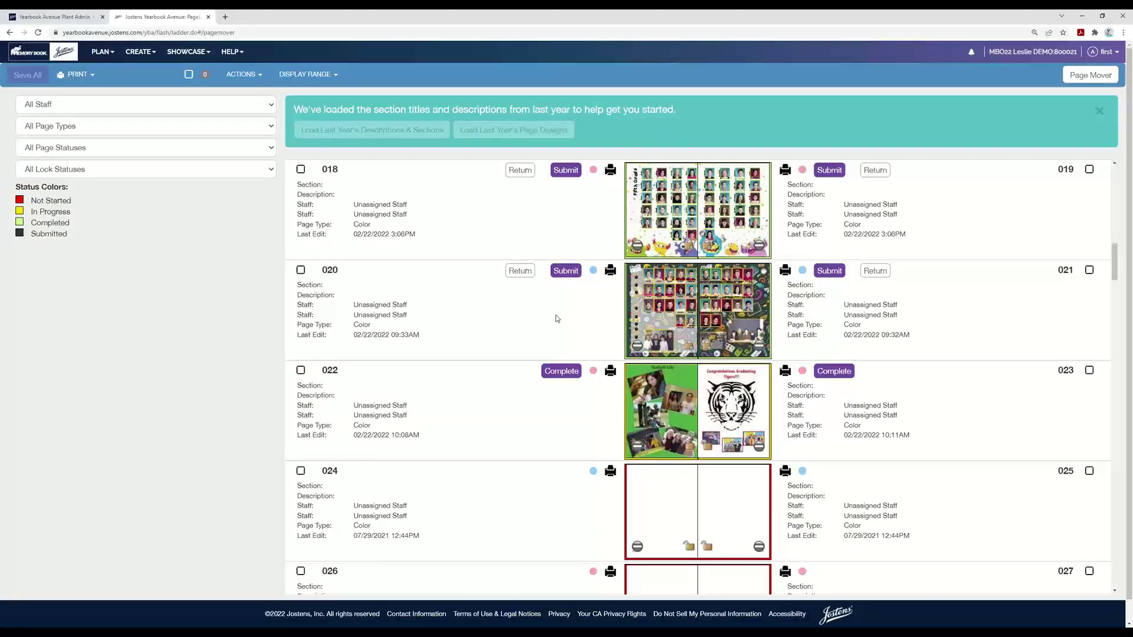
# Open the completed spread 020–021 to examine how its pages are locked, and go back to the page ladder.
pyautogui.click(677, 325)
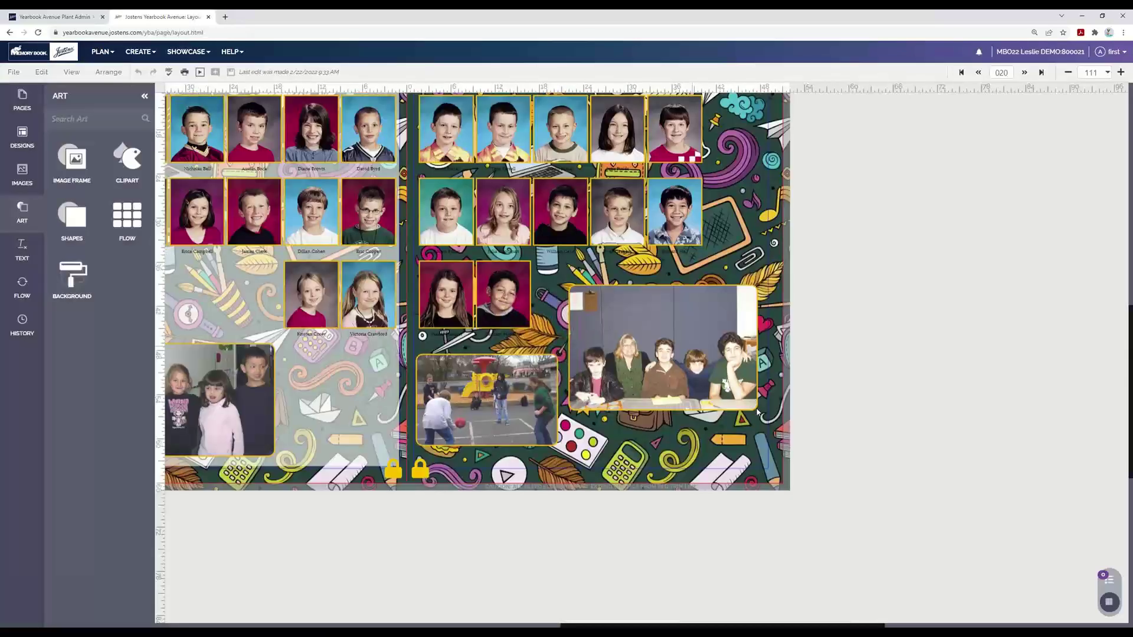
pyautogui.moveTo(350, 391); pyautogui.dragTo(551, 506)
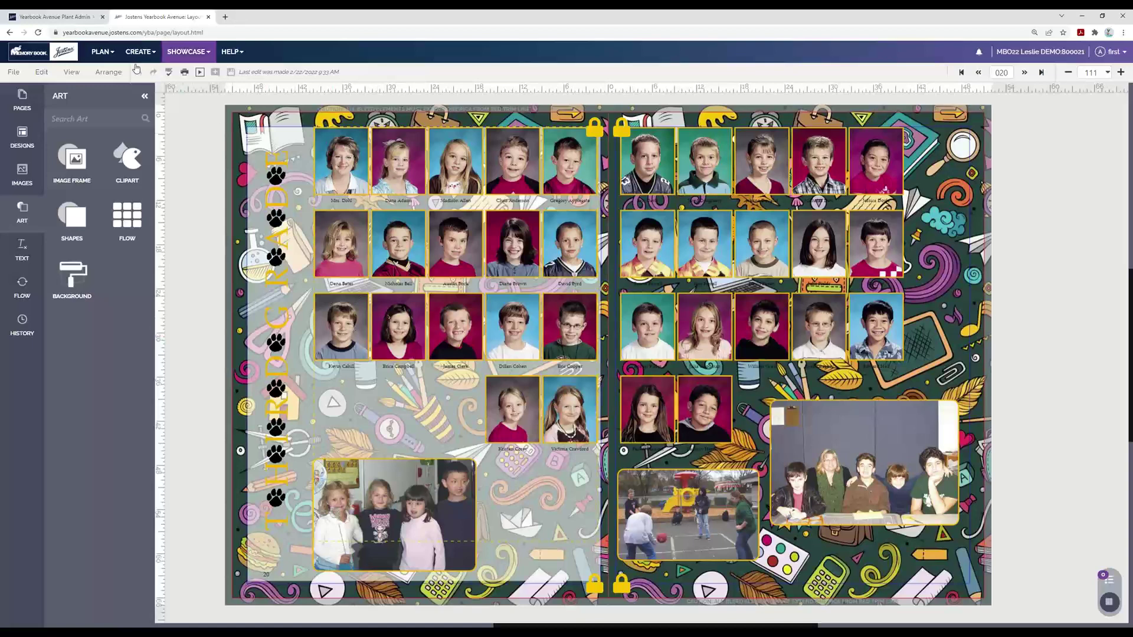
pyautogui.click(103, 51)
pyautogui.click(104, 75)
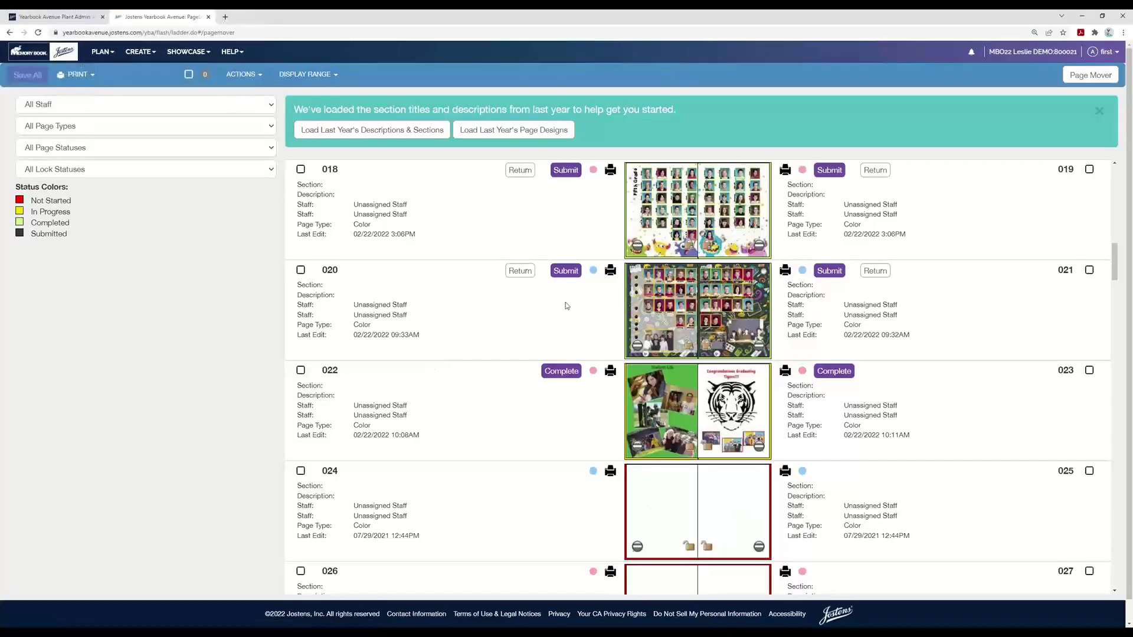
# Return completed pages 020 and 021 for further editing, dismissing each status-change notice.
pyautogui.click(519, 270)
pyautogui.click(702, 328)
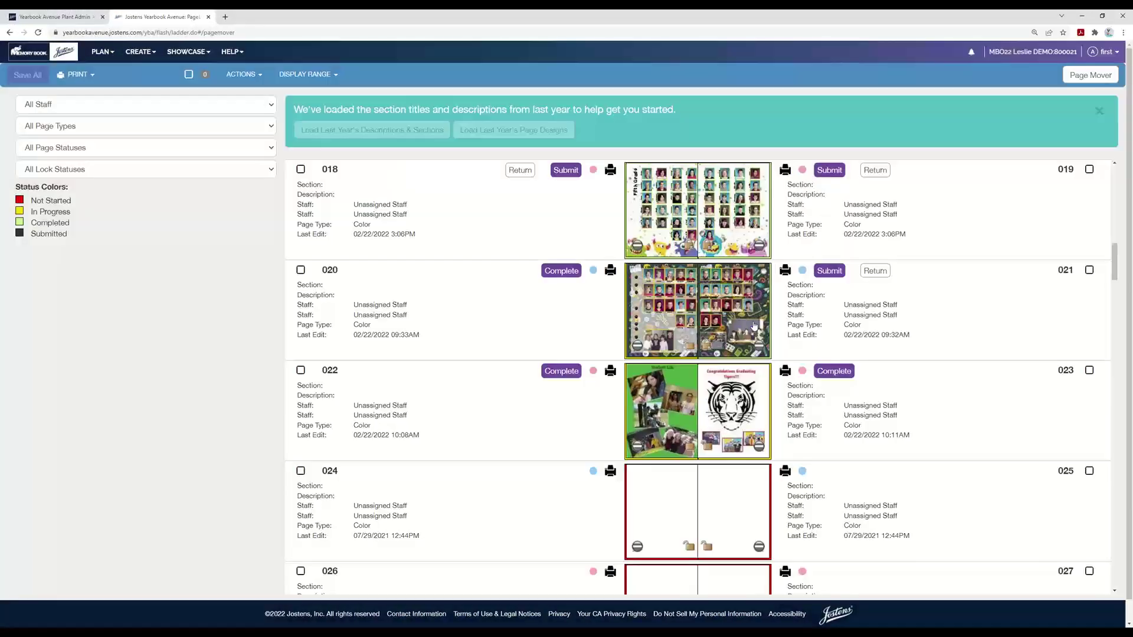
pyautogui.click(879, 271)
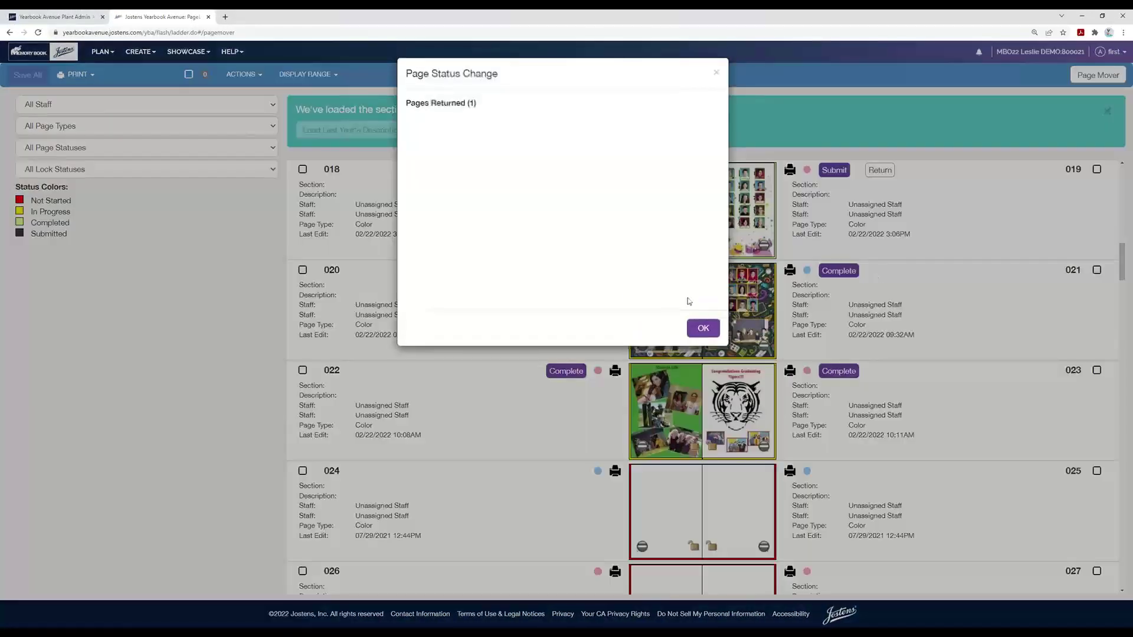
pyautogui.click(703, 328)
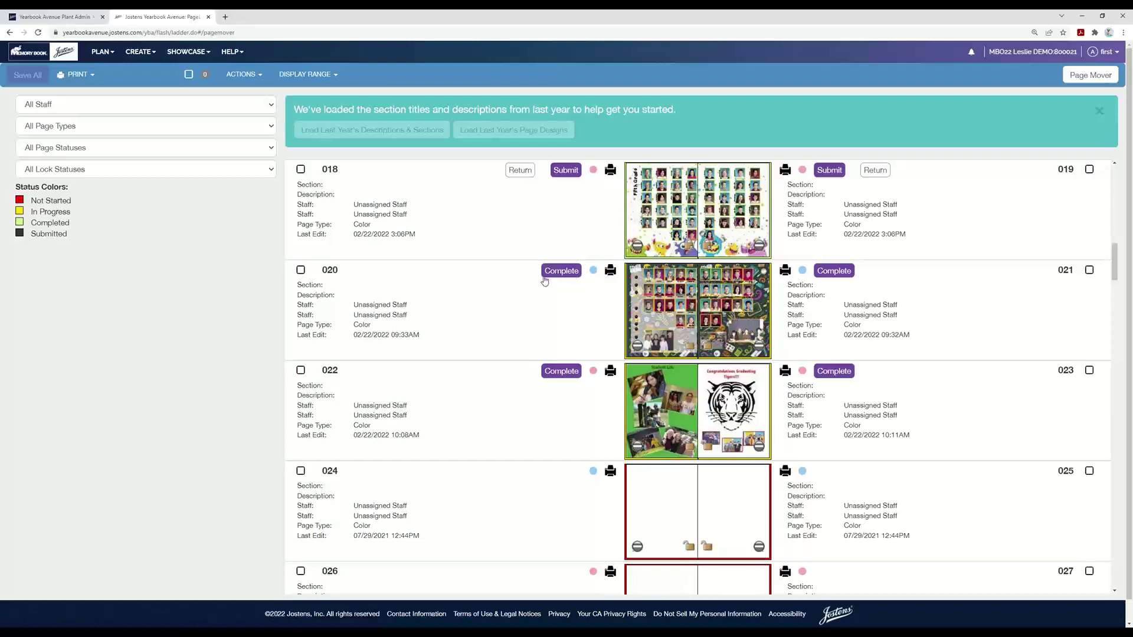
# Open spread 020–021, copy page 020's translucent white panel onto page 021, and send the copy to the back.
pyautogui.click(674, 293)
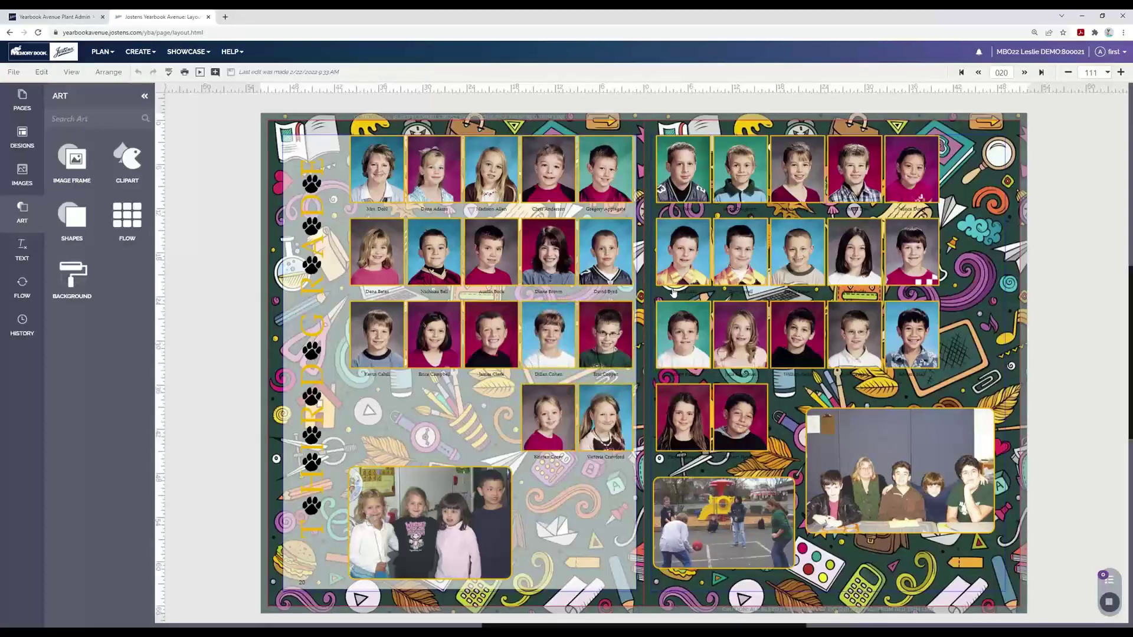
pyautogui.click(562, 487)
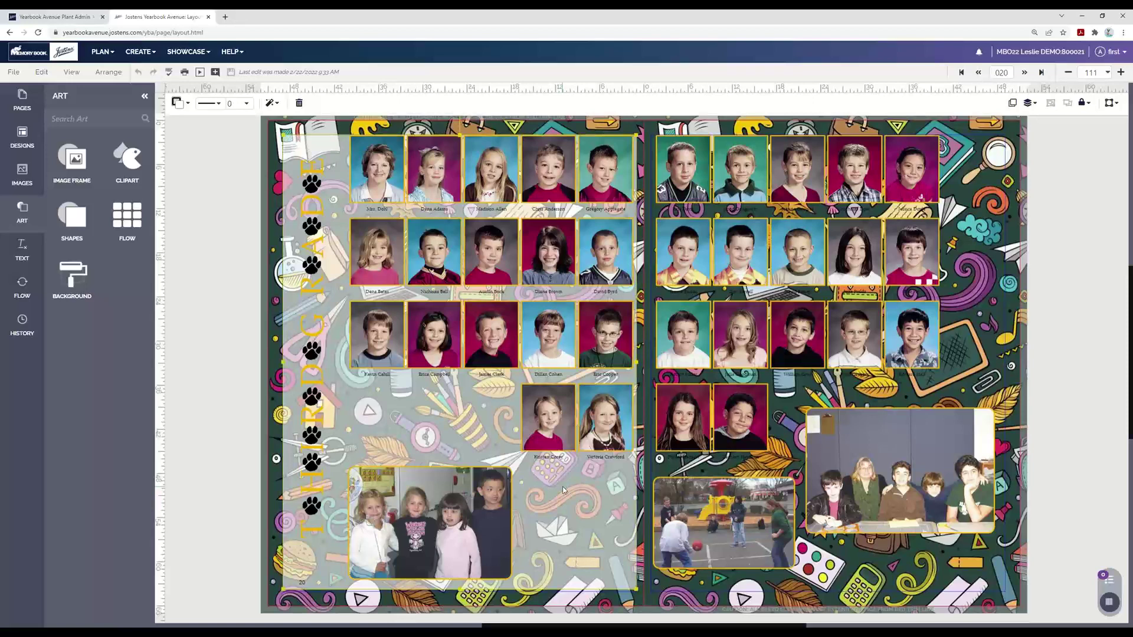
pyautogui.moveTo(562, 489); pyautogui.dragTo(667, 147)
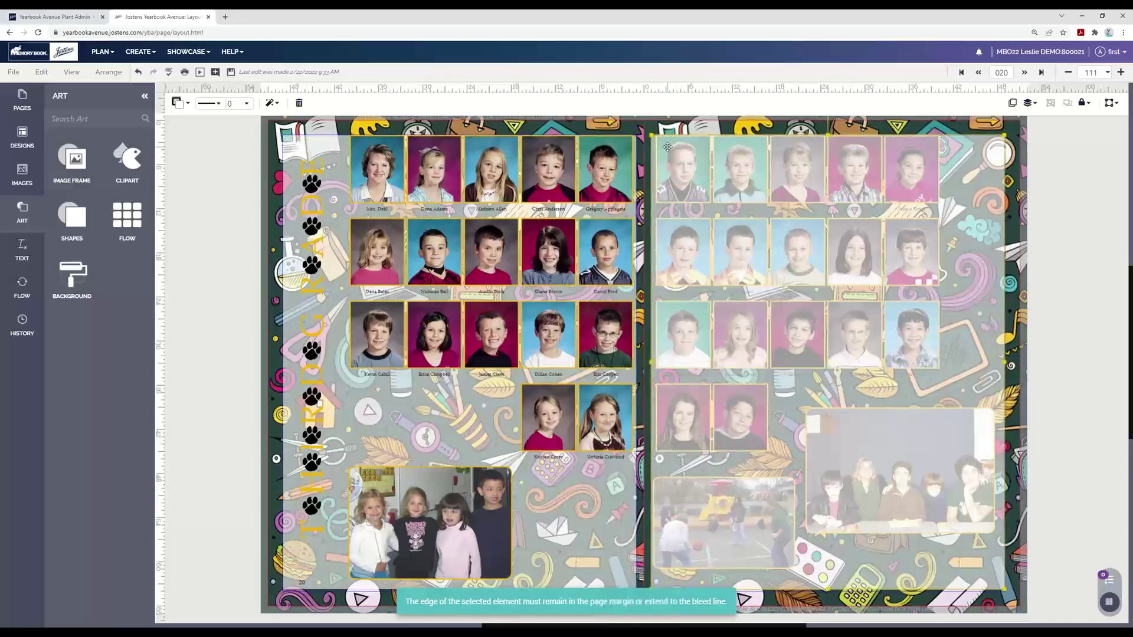
pyautogui.click(1028, 103)
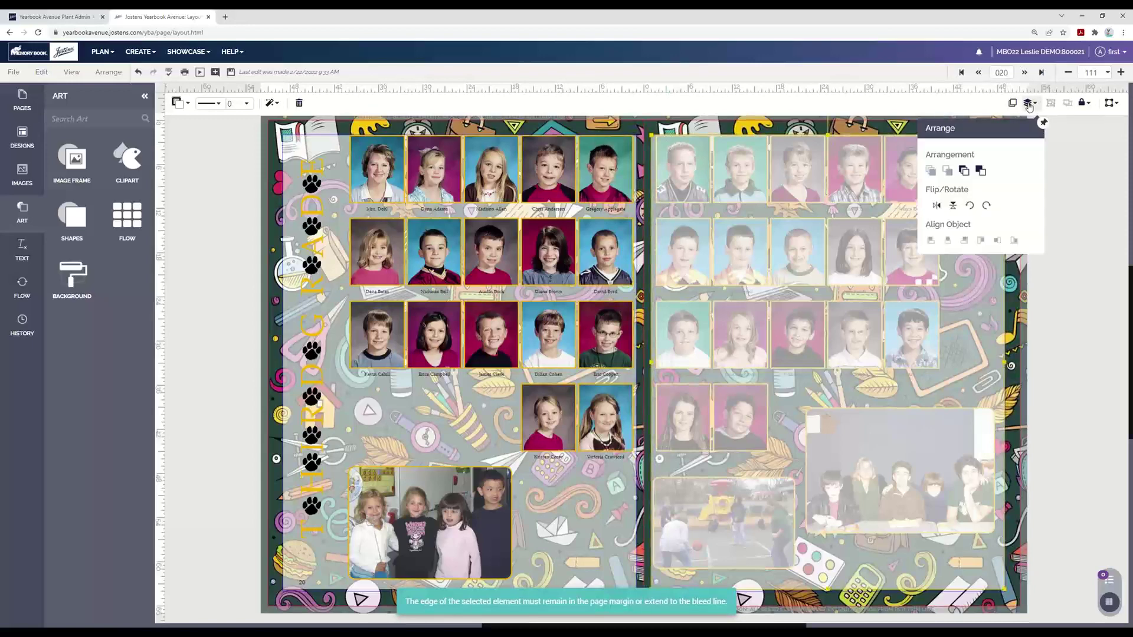
pyautogui.click(964, 172)
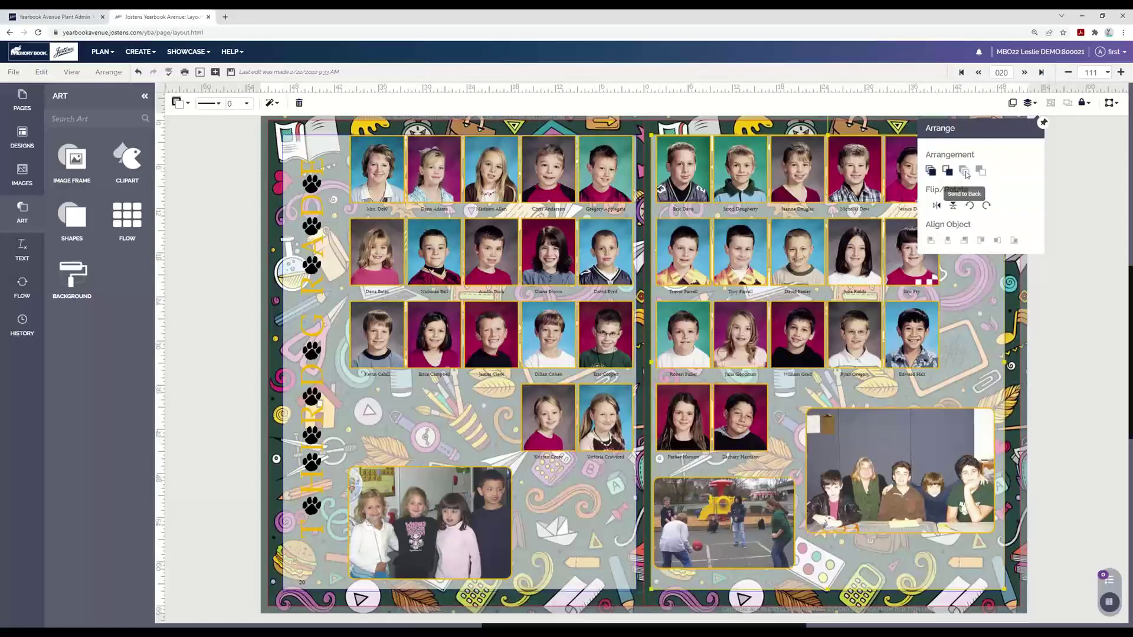
# Set the transparency of the white panel behind page 020's portraits to 20.
pyautogui.click(579, 535)
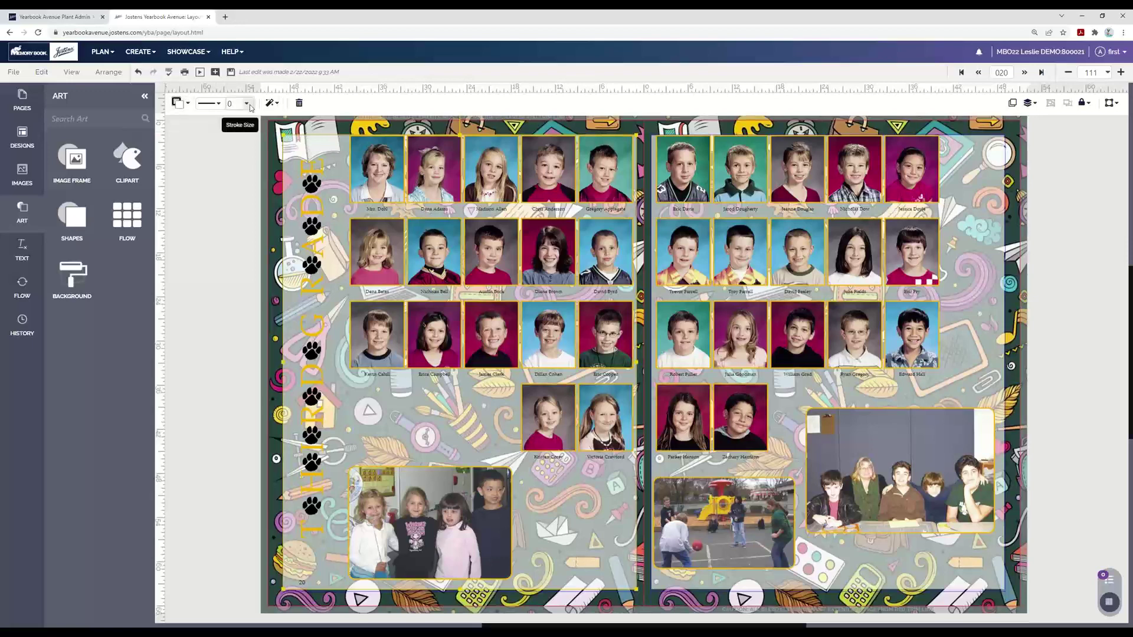
pyautogui.click(280, 104)
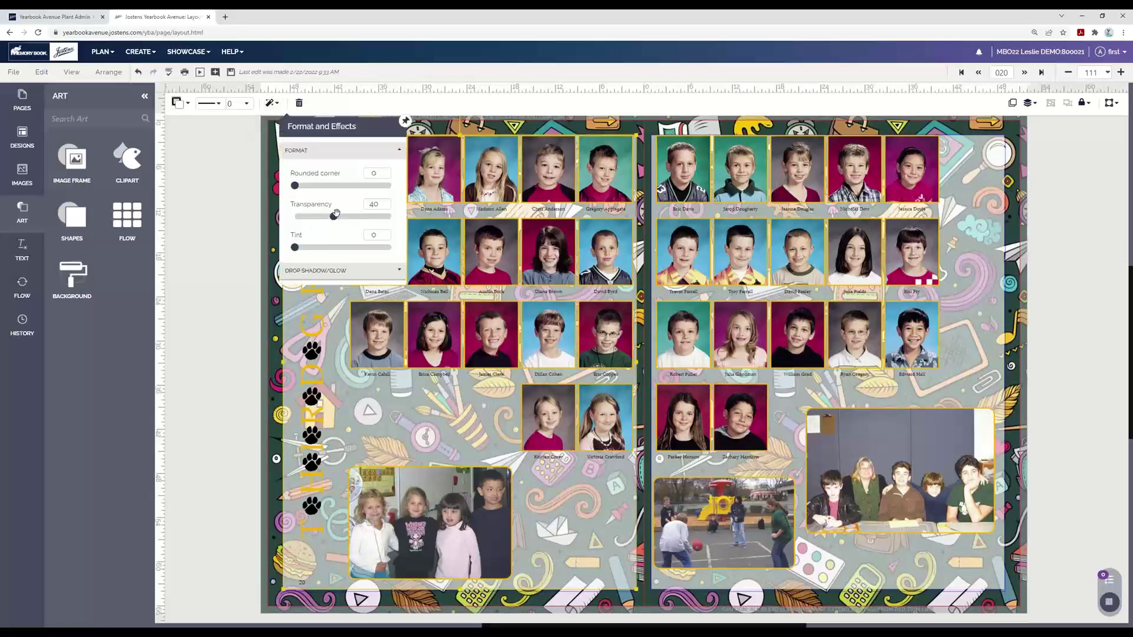
pyautogui.moveTo(333, 216); pyautogui.dragTo(314, 217)
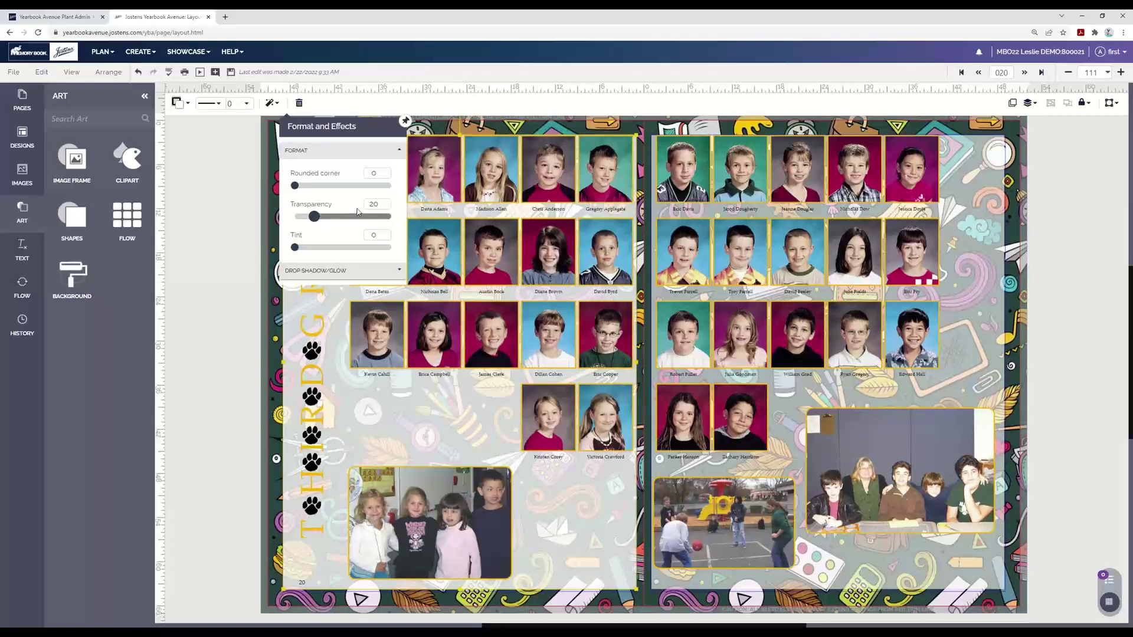
pyautogui.click(475, 403)
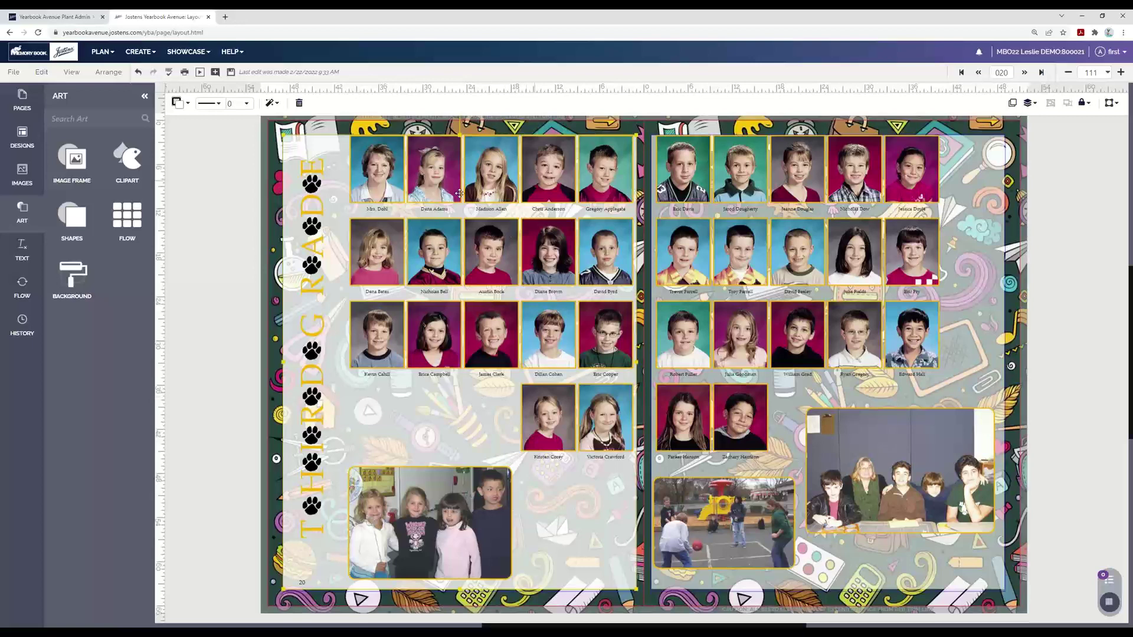
# Set the transparency of page 021's white panel to 20 and save the spread.
pyautogui.click(796, 441)
pyautogui.click(179, 103)
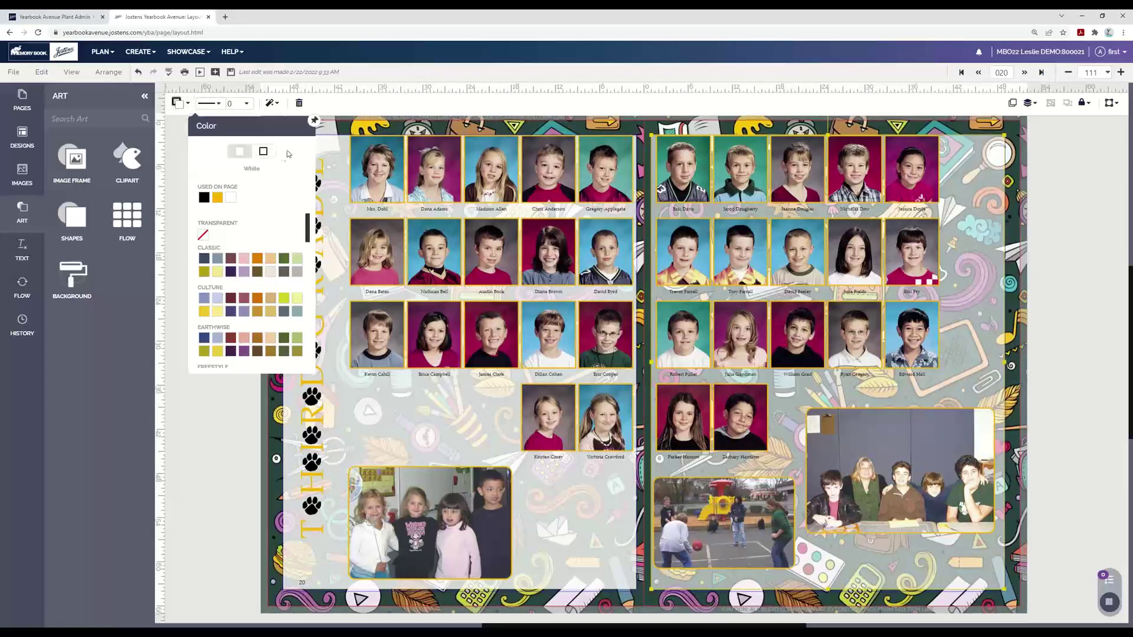
pyautogui.click(271, 103)
pyautogui.moveTo(344, 222); pyautogui.dragTo(310, 219)
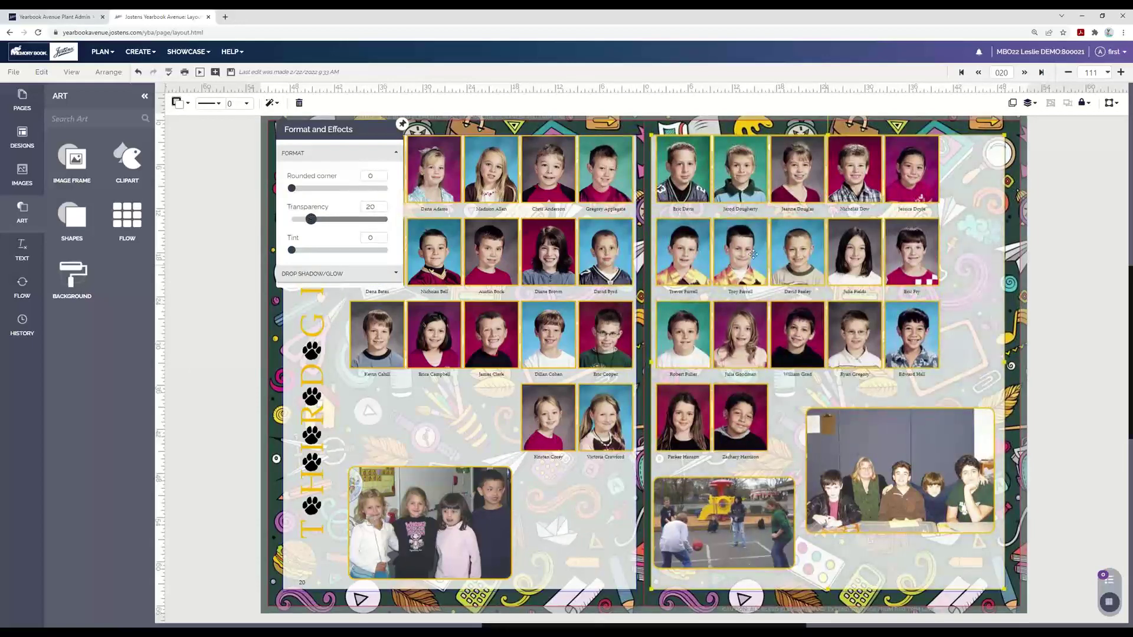
pyautogui.click(237, 160)
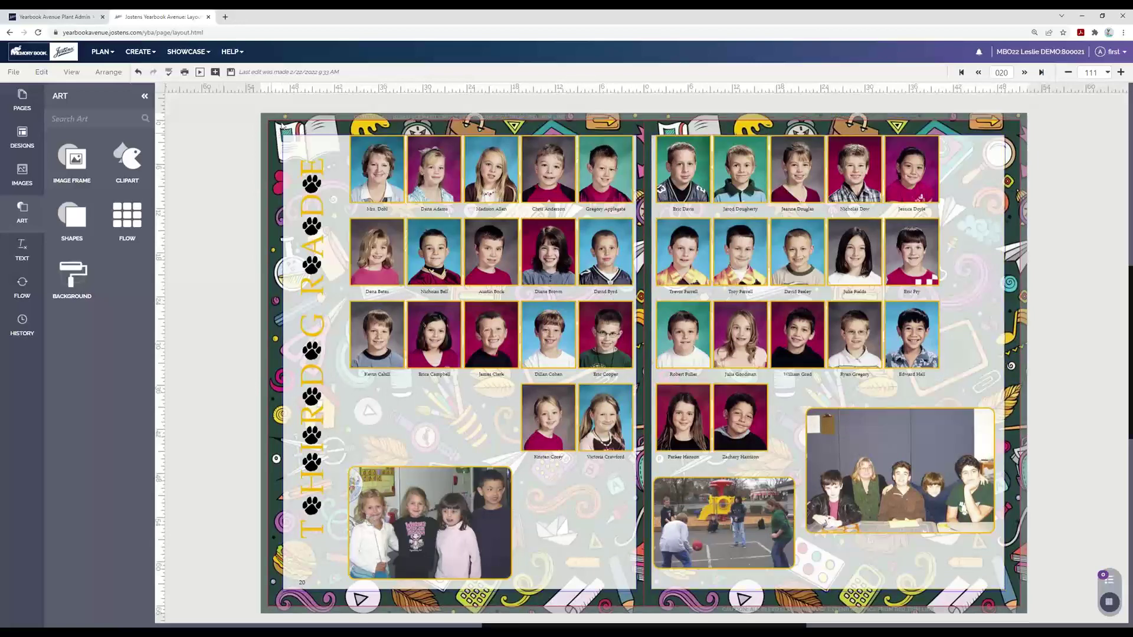
pyautogui.click(231, 73)
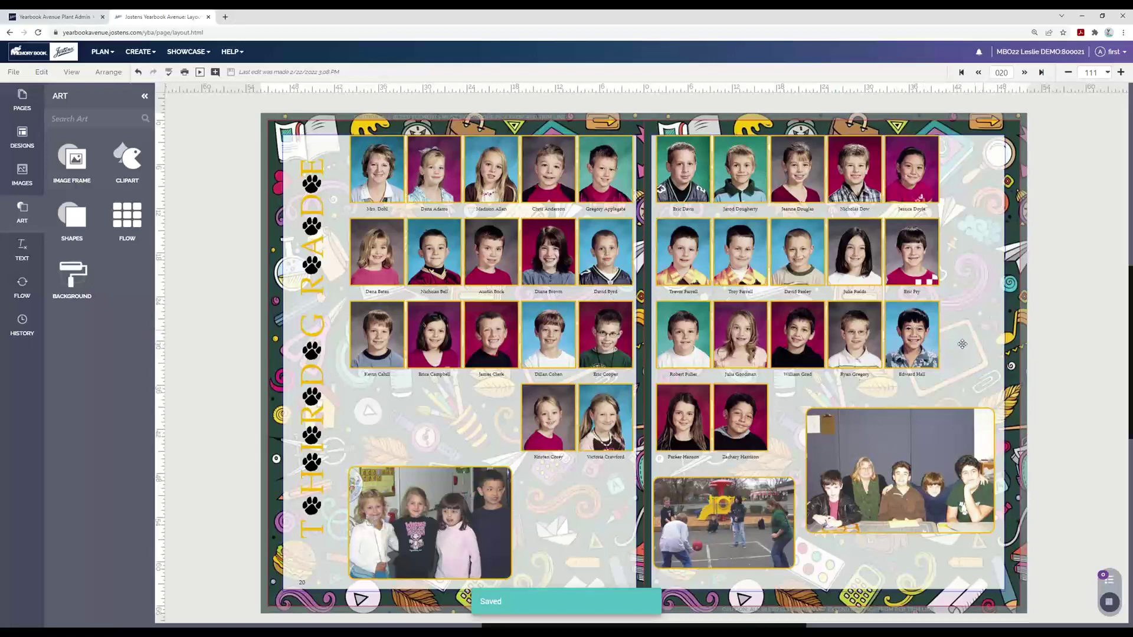
# Delete the white panel on page 021 and expand that page's portrait flow into individual objects, acknowledging the reflow limitation.
pyautogui.click(979, 169)
pyautogui.press('Delete')
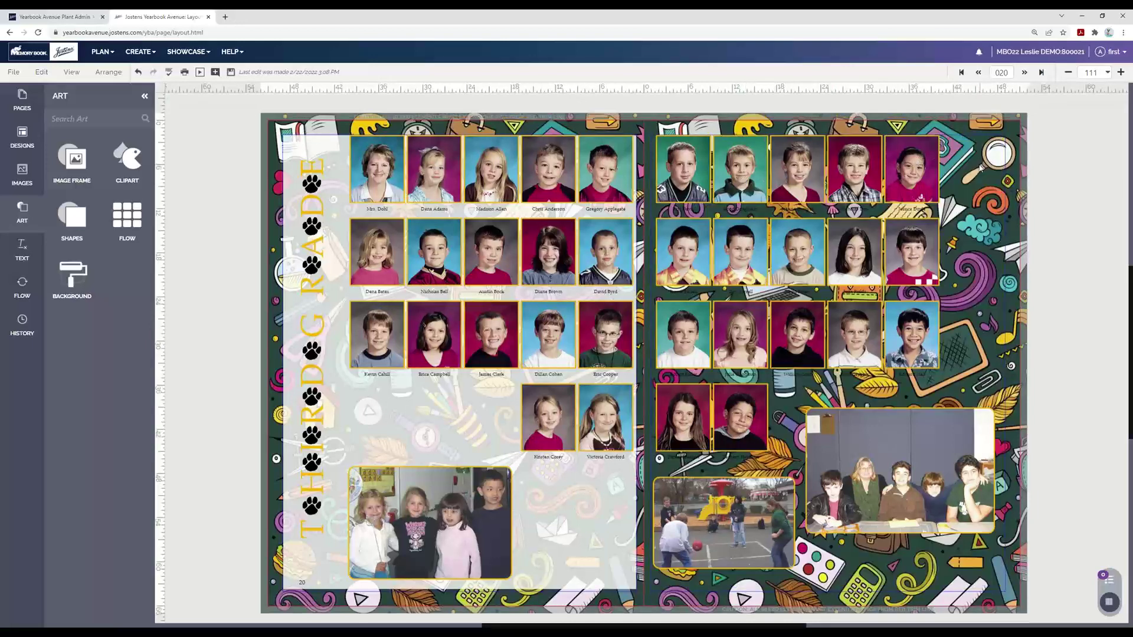
pyautogui.click(739, 182)
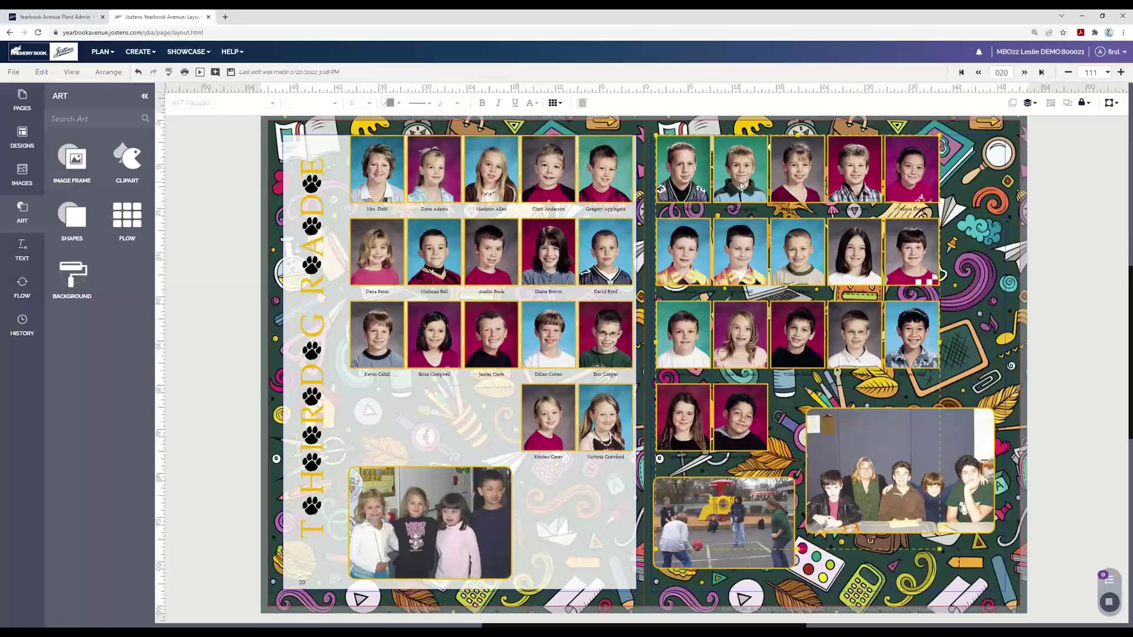
pyautogui.click(560, 103)
pyautogui.click(579, 251)
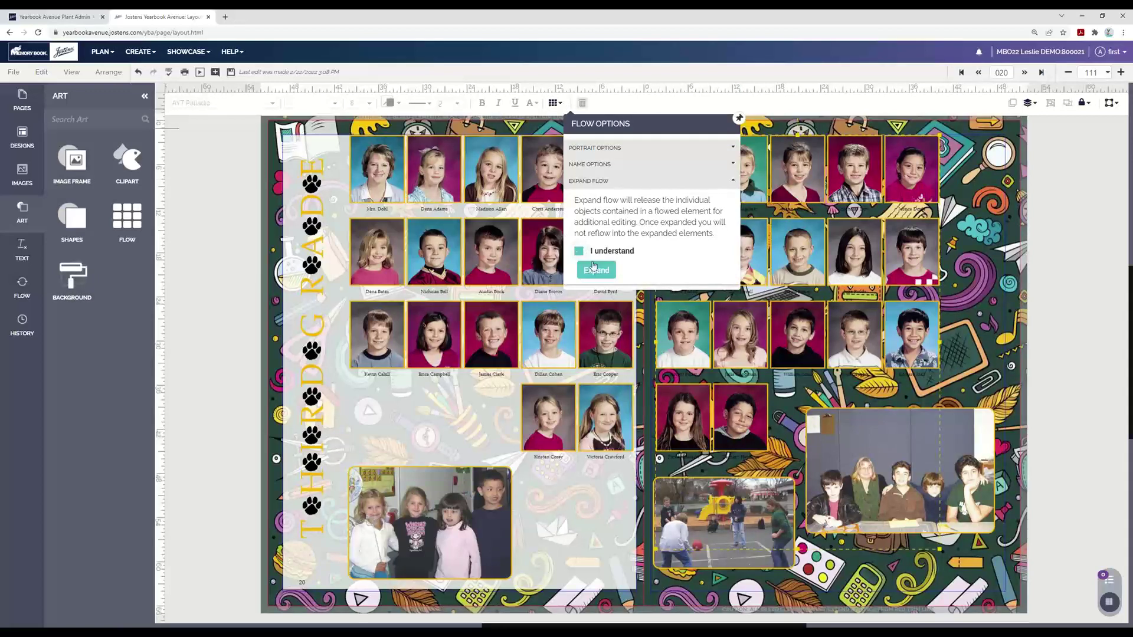
pyautogui.click(595, 270)
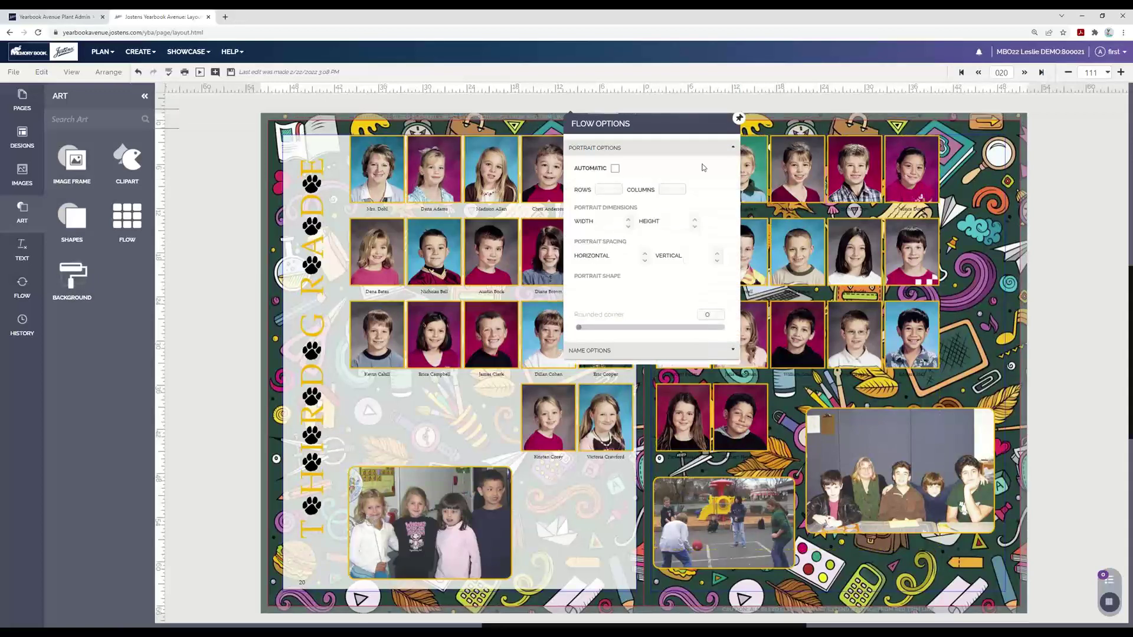
# Dismiss the portrait flow options and check that individual names and portraits in page 021's first row can be selected separately.
pyautogui.tripleClick(694, 126)
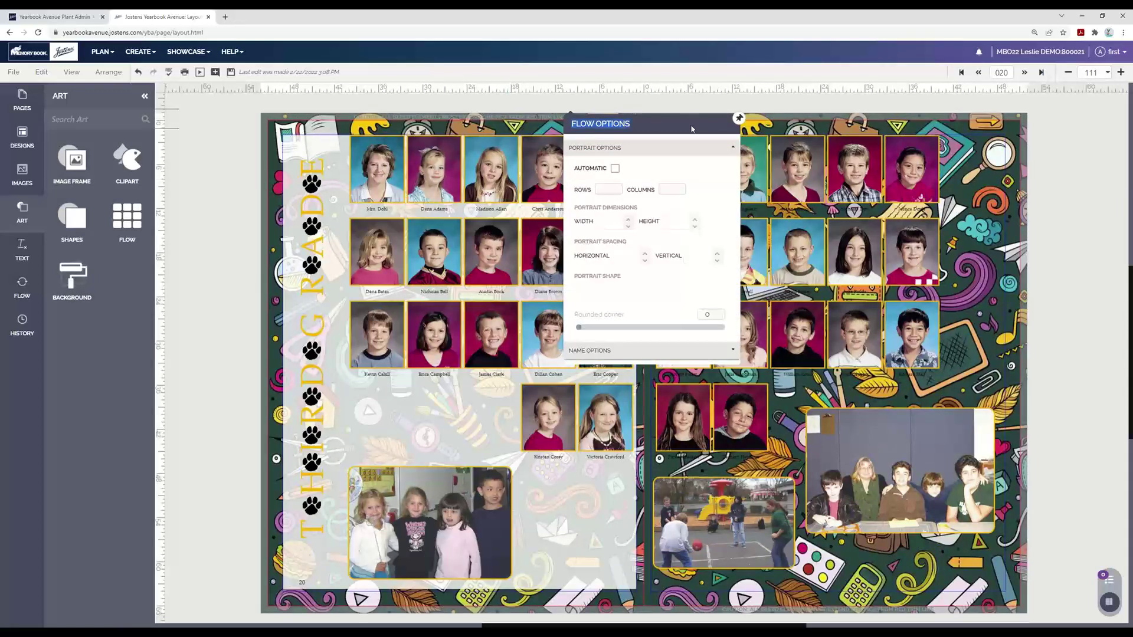
pyautogui.click(722, 106)
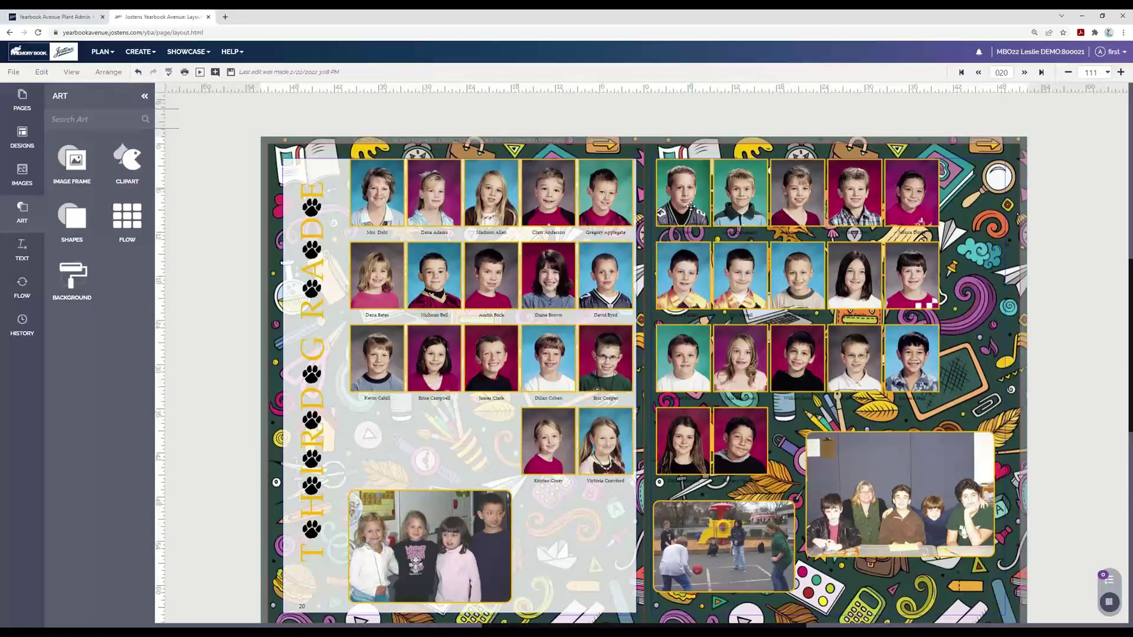
pyautogui.click(685, 233)
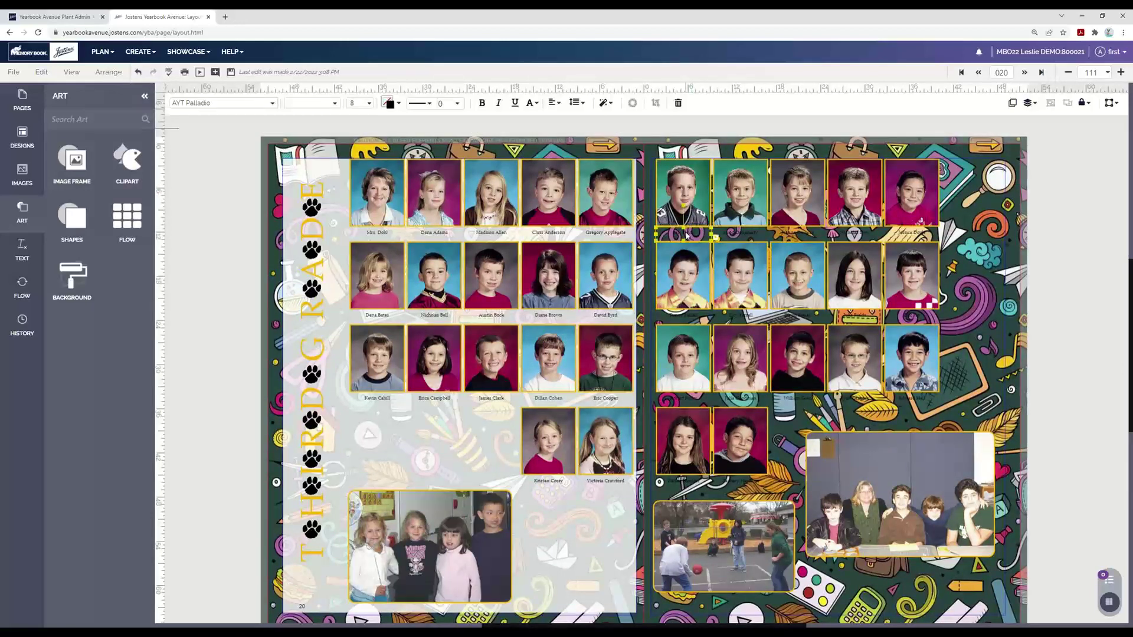
pyautogui.click(779, 203)
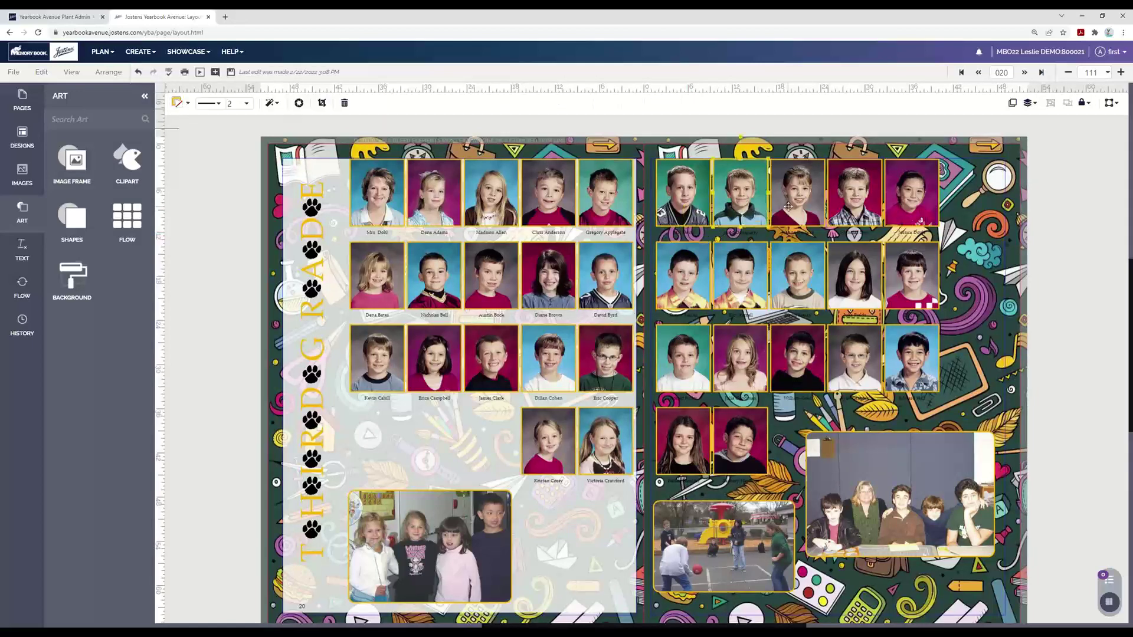
pyautogui.click(847, 236)
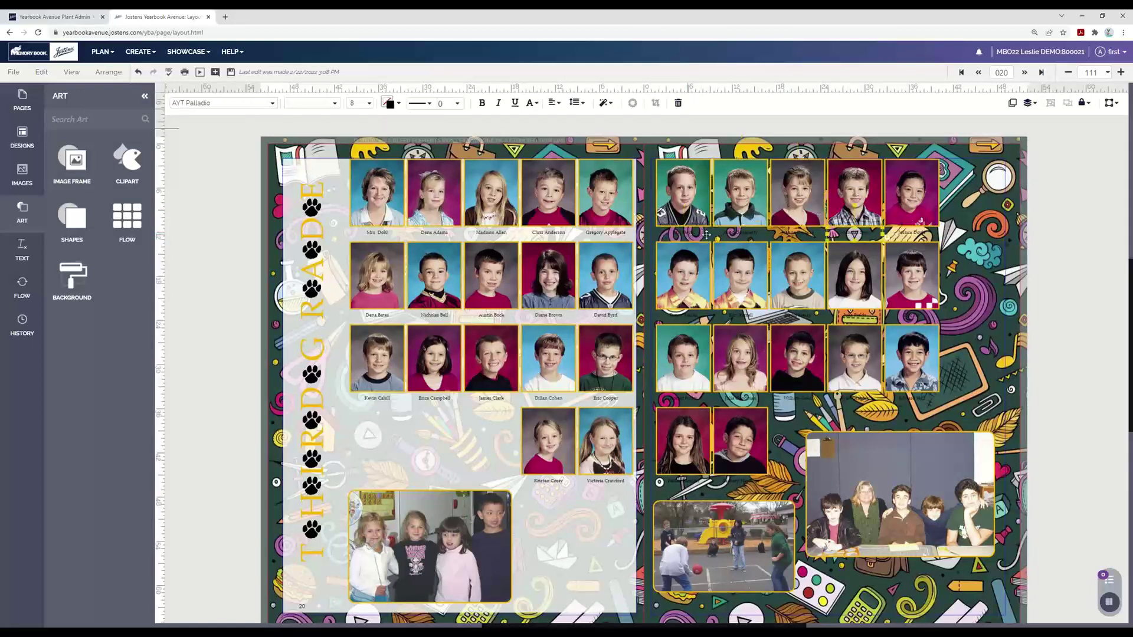
# Select all the names beneath page 021's first portrait row and set their text color to white.
pyautogui.moveTo(1048, 230); pyautogui.dragTo(680, 238)
pyautogui.click(1005, 220)
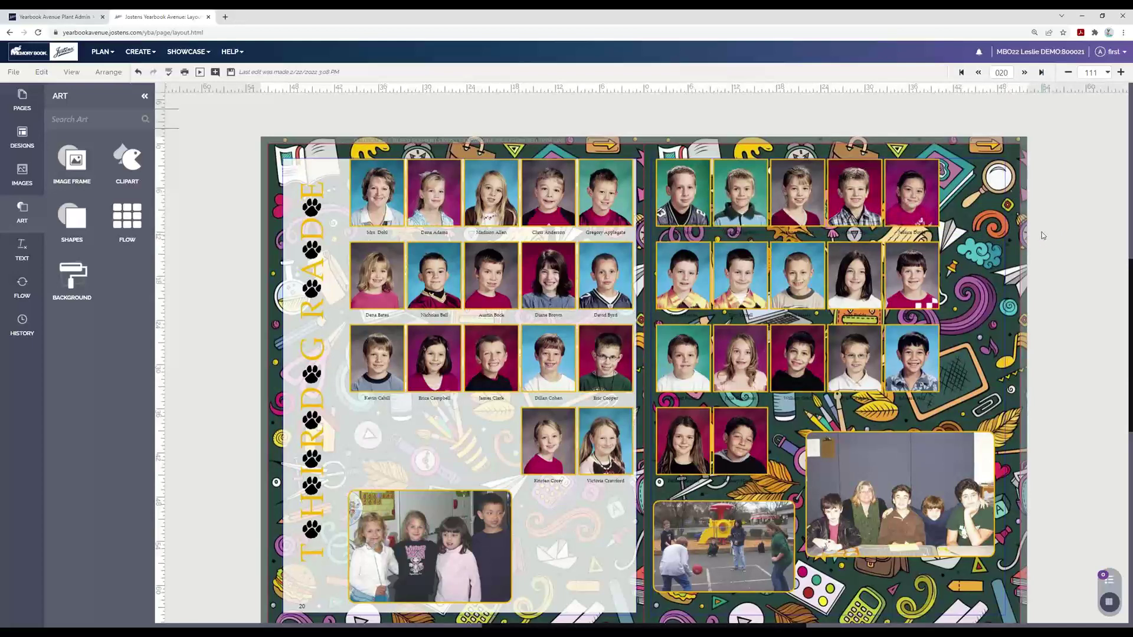
pyautogui.moveTo(918, 233); pyautogui.dragTo(796, 238)
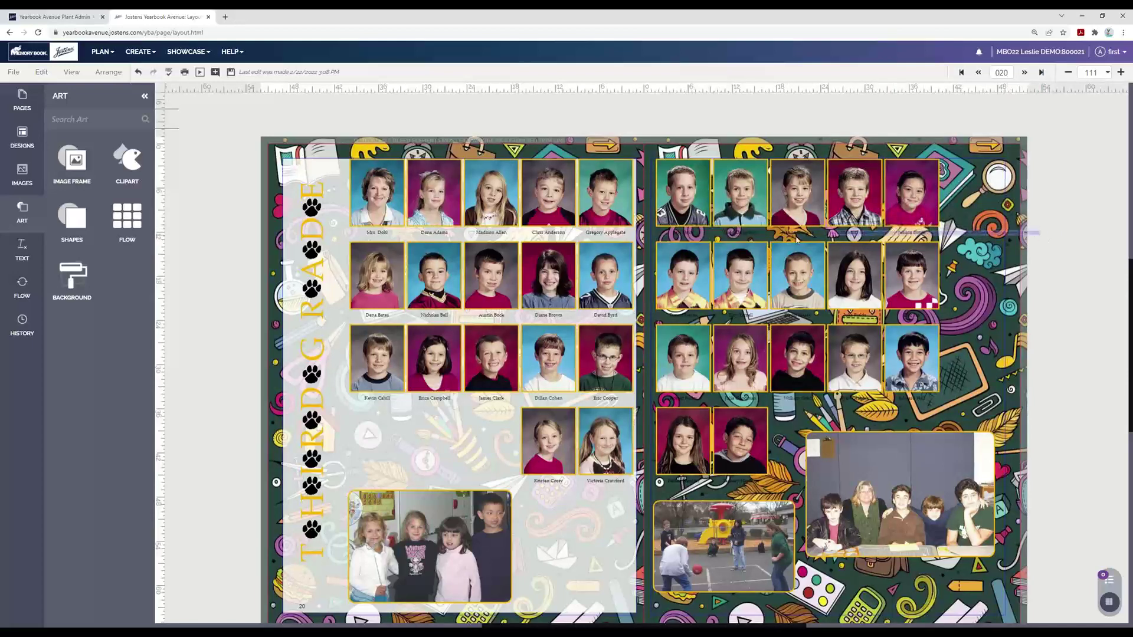
pyautogui.click(671, 236)
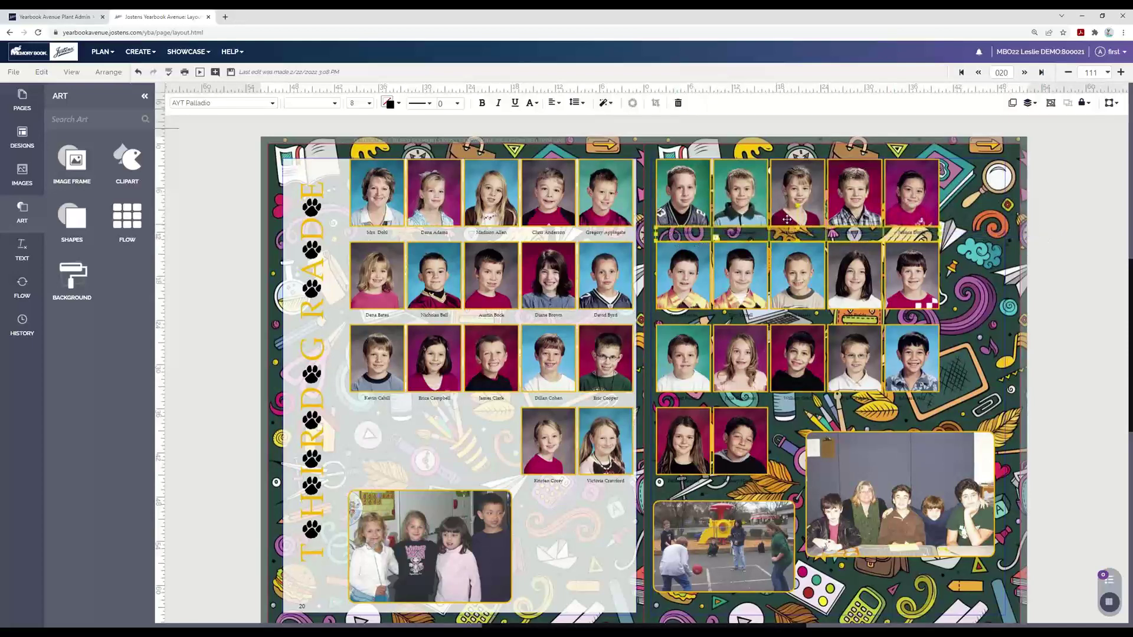
pyautogui.click(389, 104)
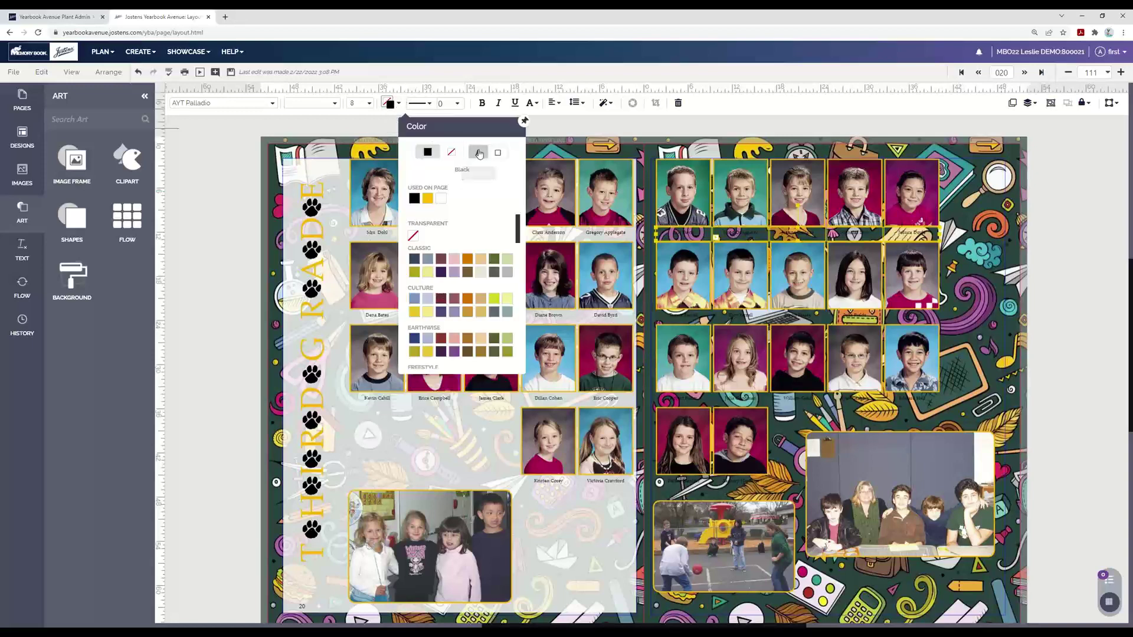
pyautogui.click(414, 198)
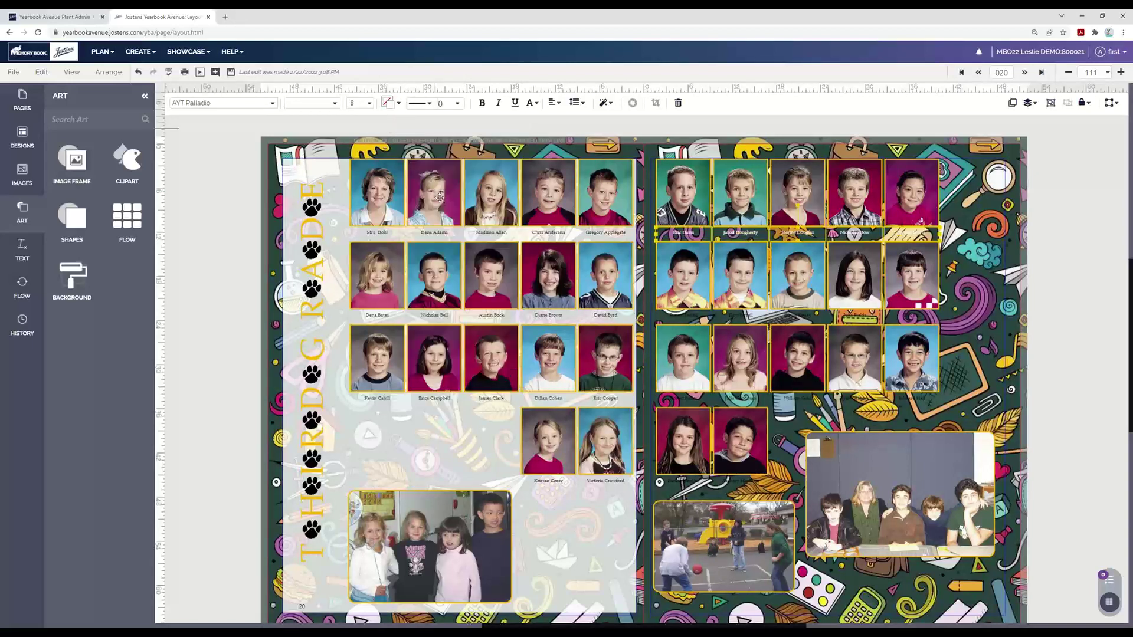
pyautogui.click(1017, 230)
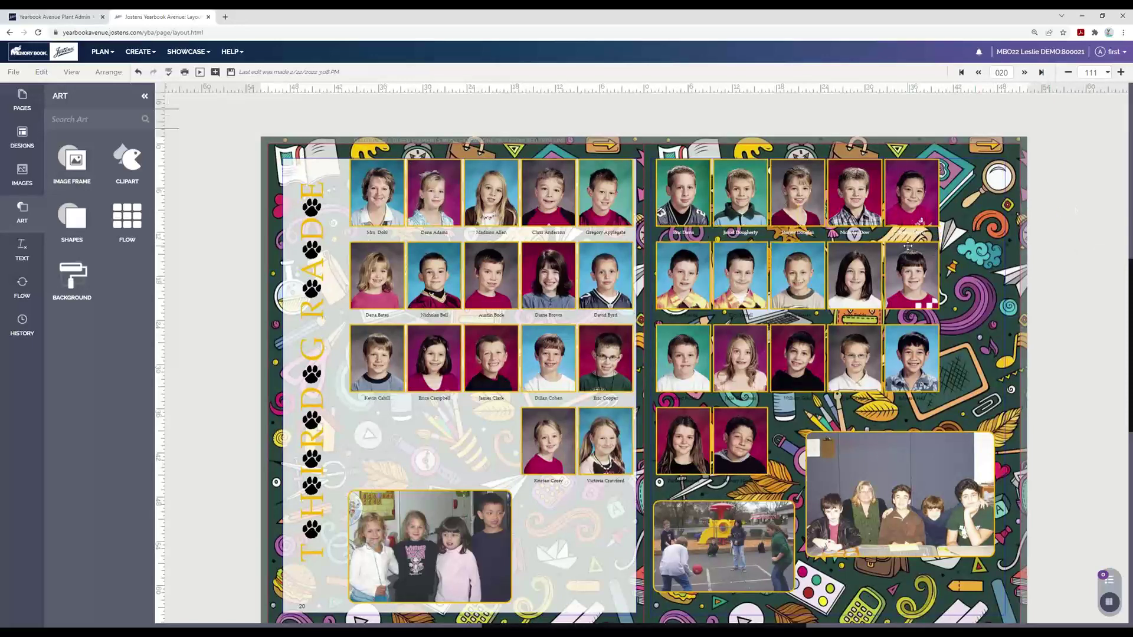
# Set the names beneath page 021's first portrait row to font size 10 and bold.
pyautogui.moveTo(1032, 232); pyautogui.dragTo(670, 237)
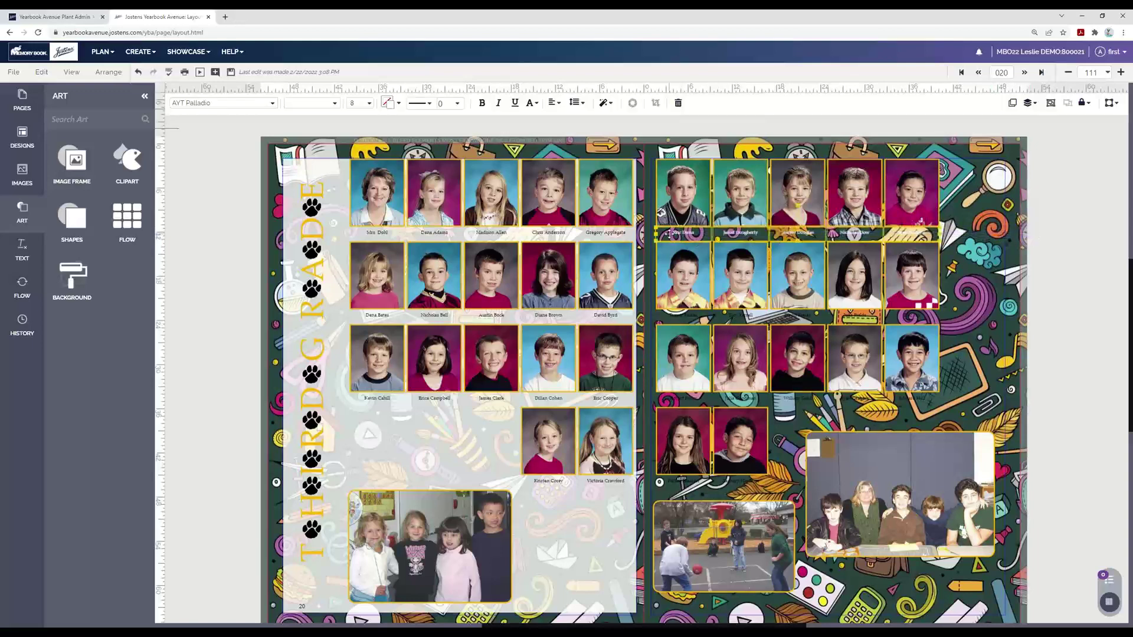
pyautogui.click(366, 104)
pyautogui.click(376, 167)
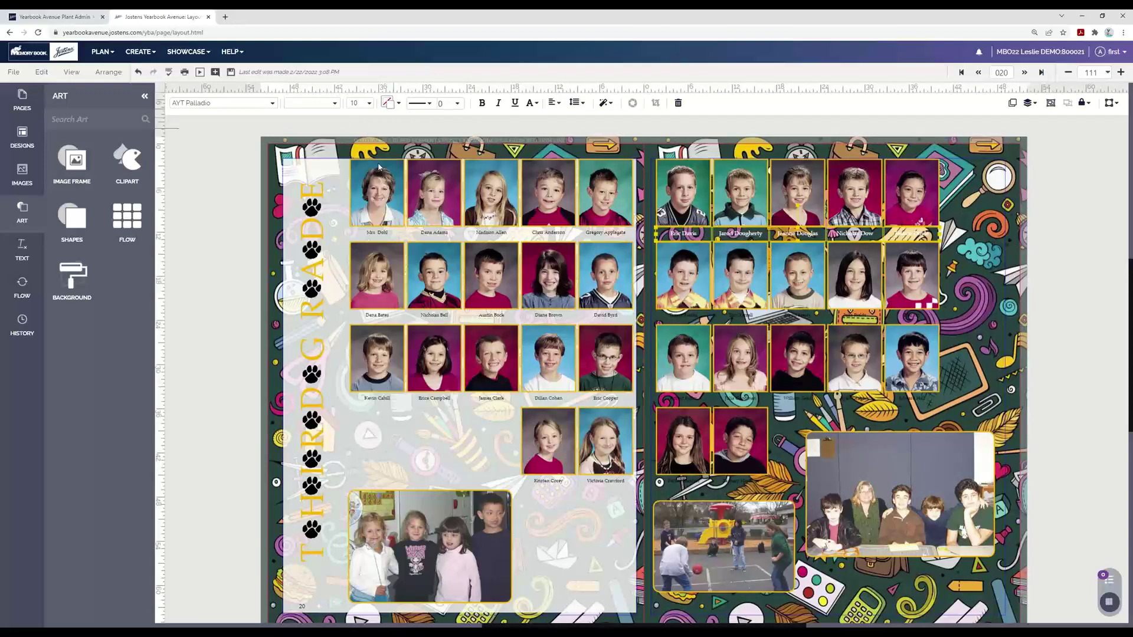
pyautogui.click(482, 104)
pyautogui.click(1069, 257)
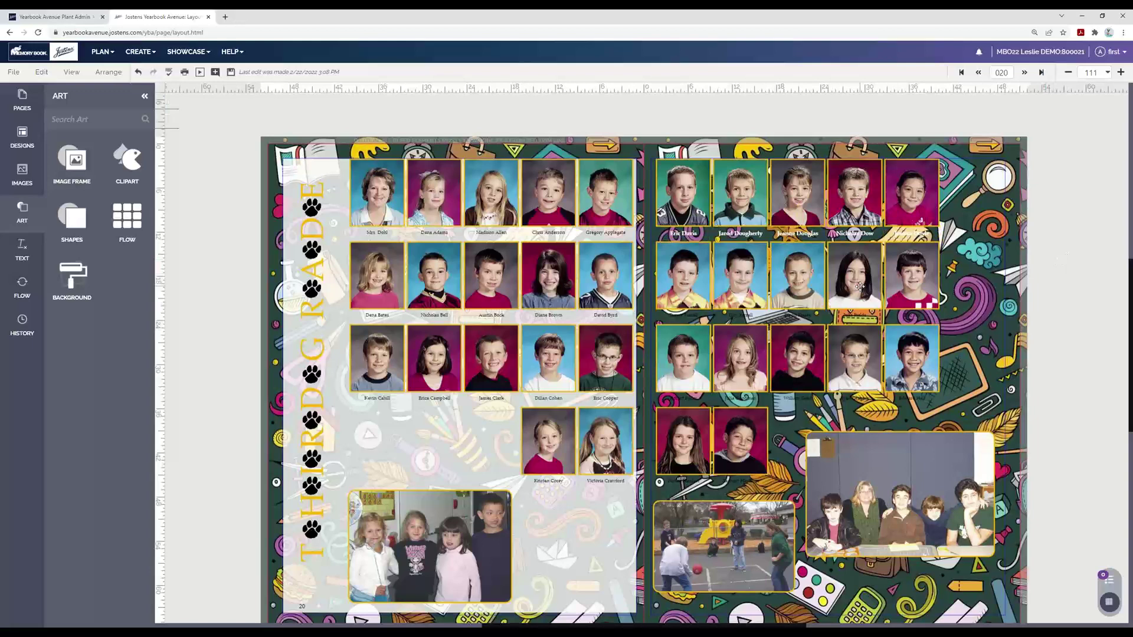
# Open the preflight checks and examine the details for pages 020 and 021.
pyautogui.scroll(-1, 1067, 279)
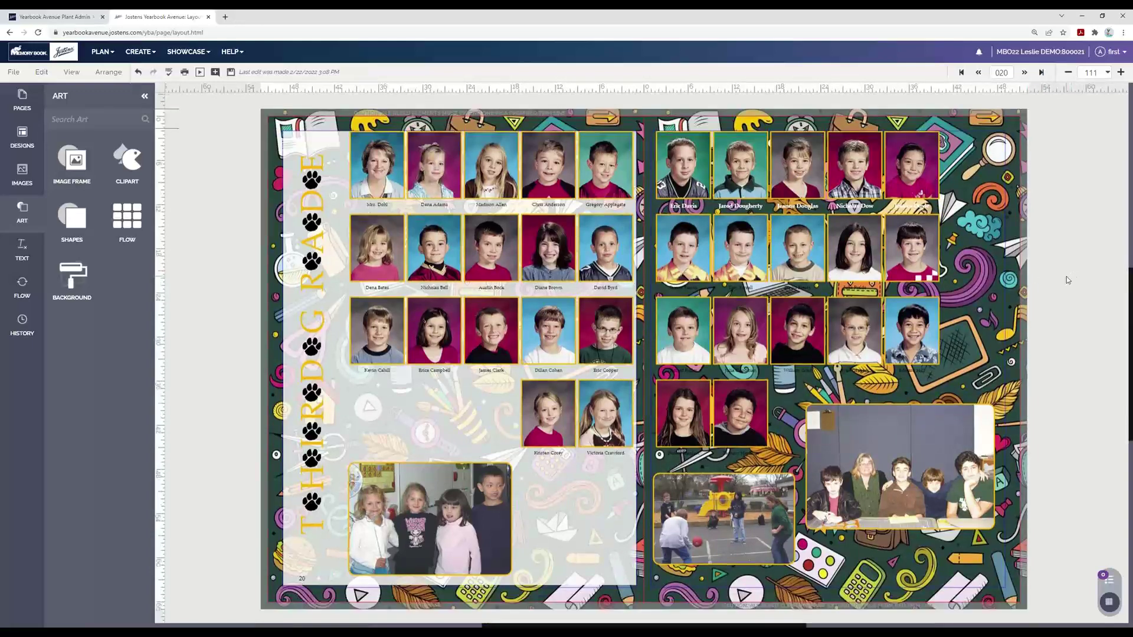
pyautogui.click(1108, 578)
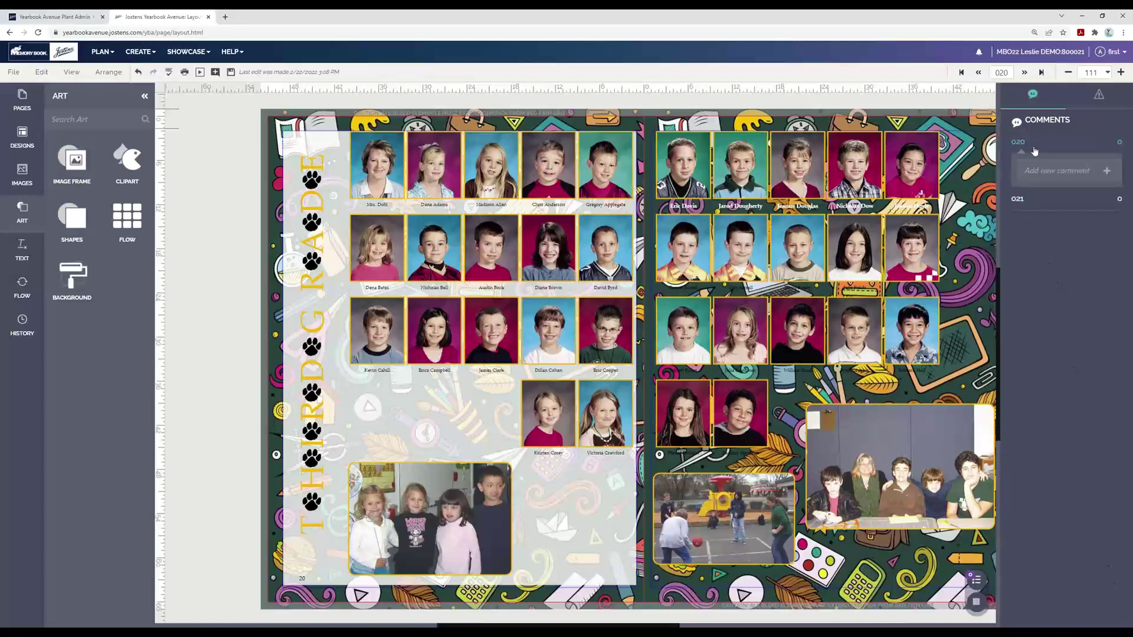
pyautogui.click(1099, 95)
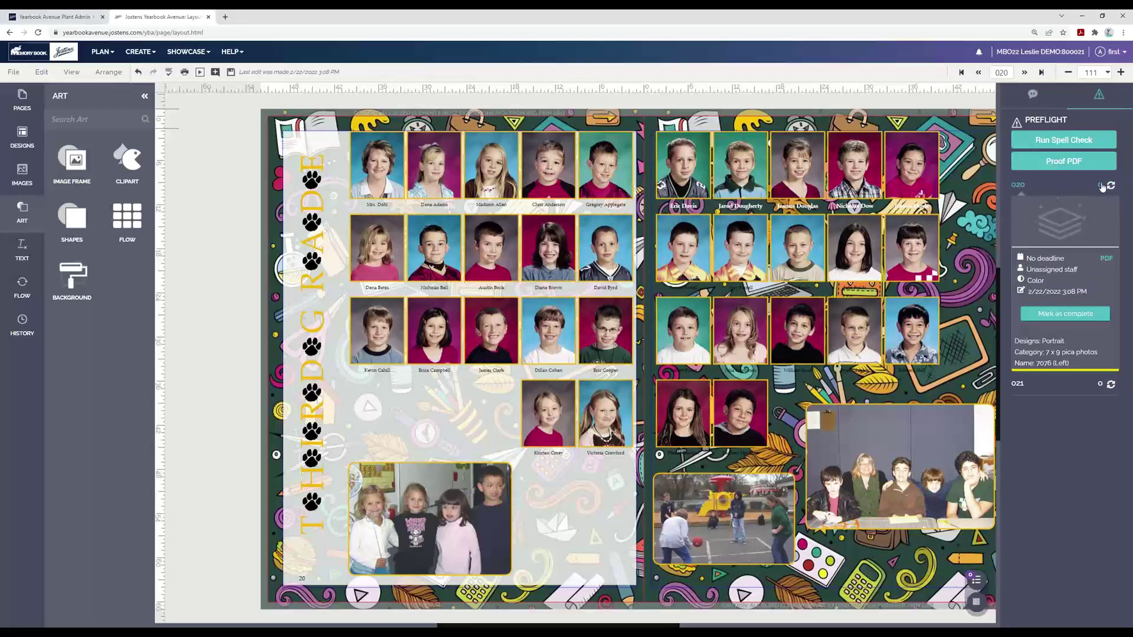
pyautogui.click(1019, 385)
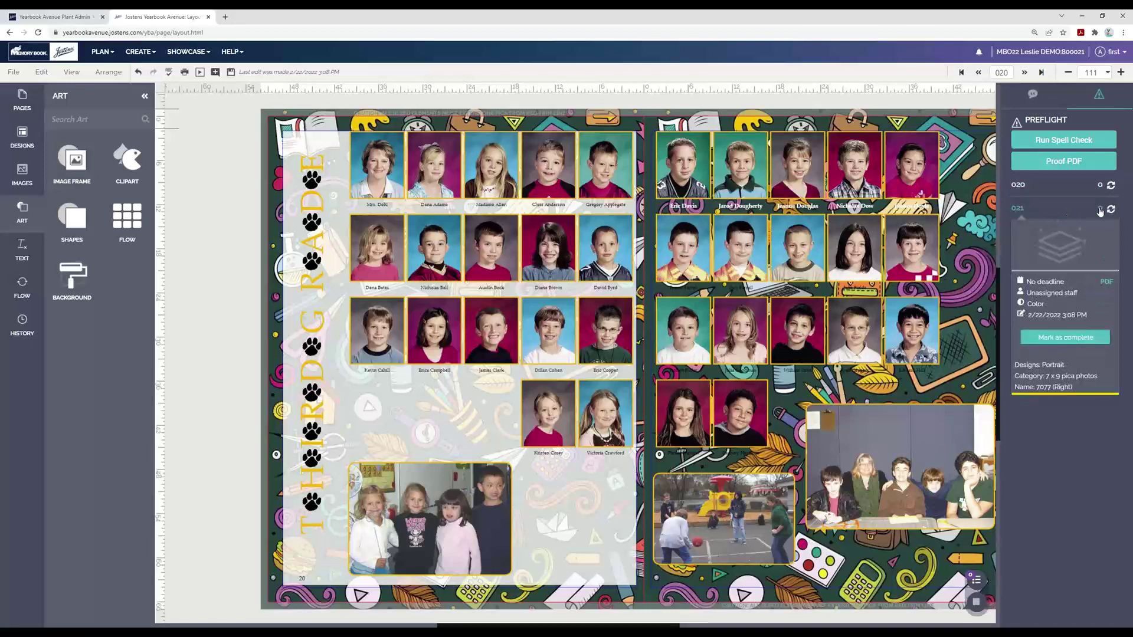
# Save the third-grade spread and mark pages 020 and 021 as complete.
pyautogui.click(232, 71)
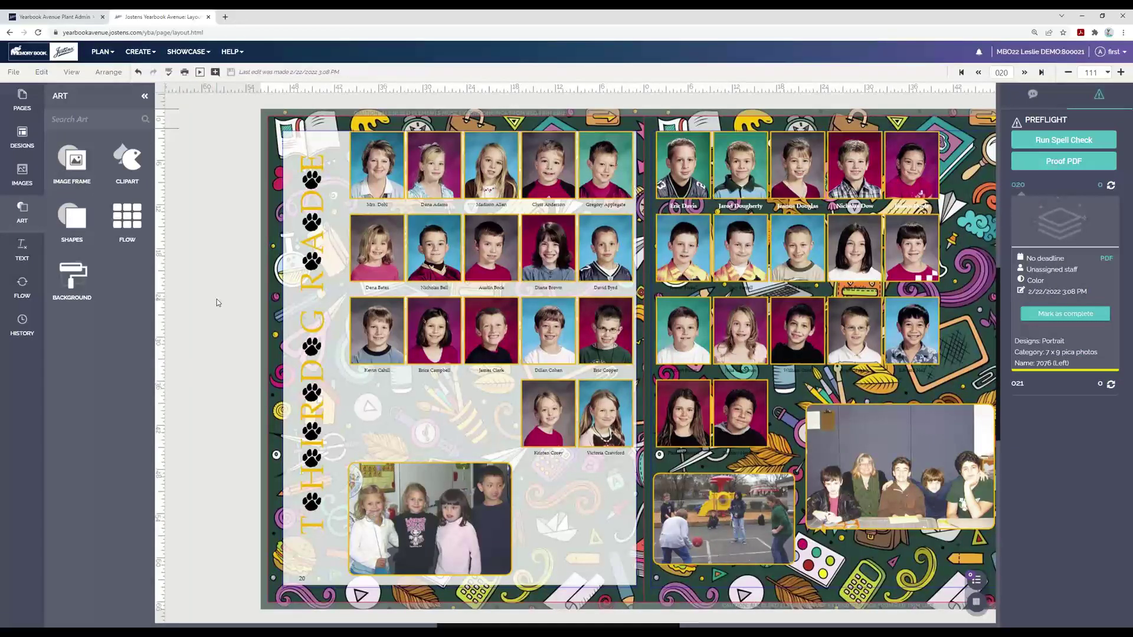
pyautogui.click(1064, 316)
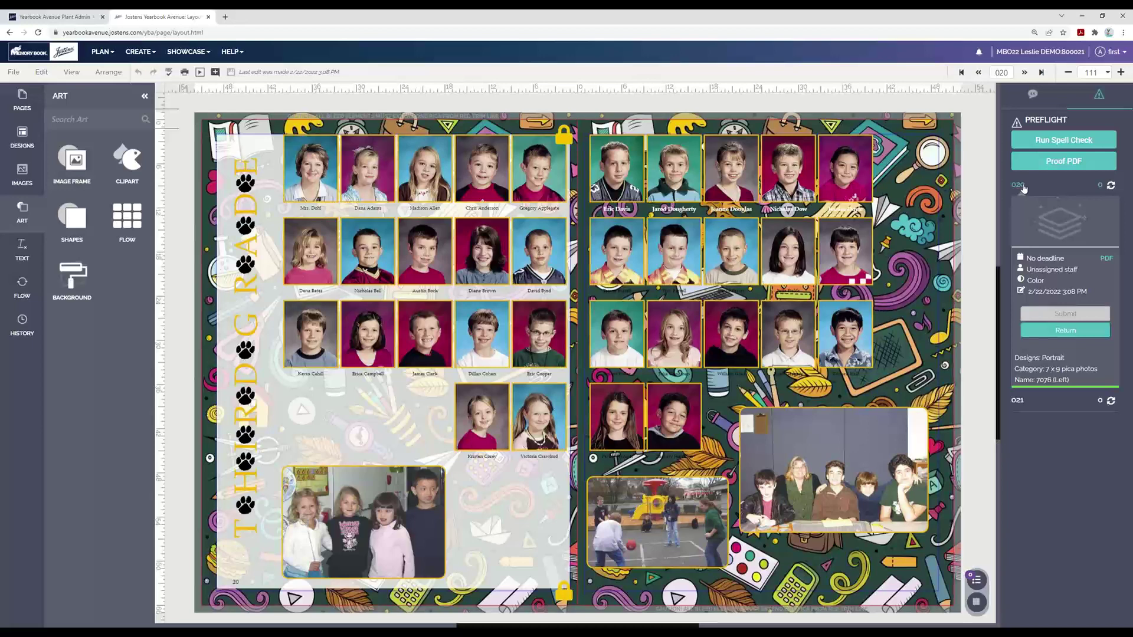
pyautogui.click(1024, 402)
pyautogui.click(1071, 338)
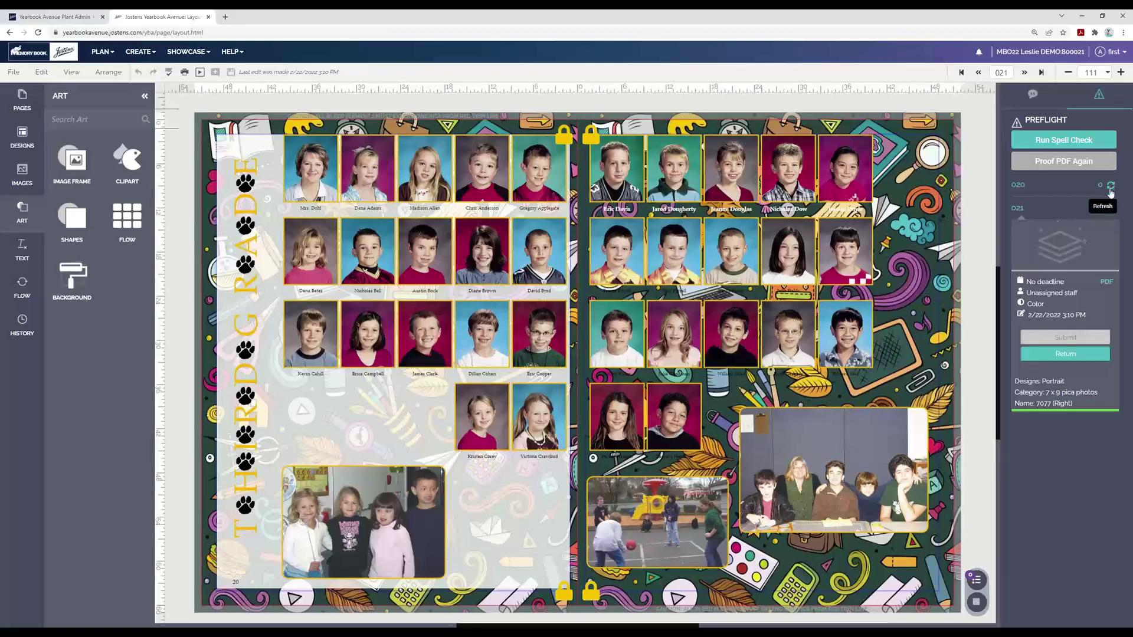
# Generate the PDF proof of spread 020–021, review both pages, close it, and open the spread's print PDF.
pyautogui.click(1057, 165)
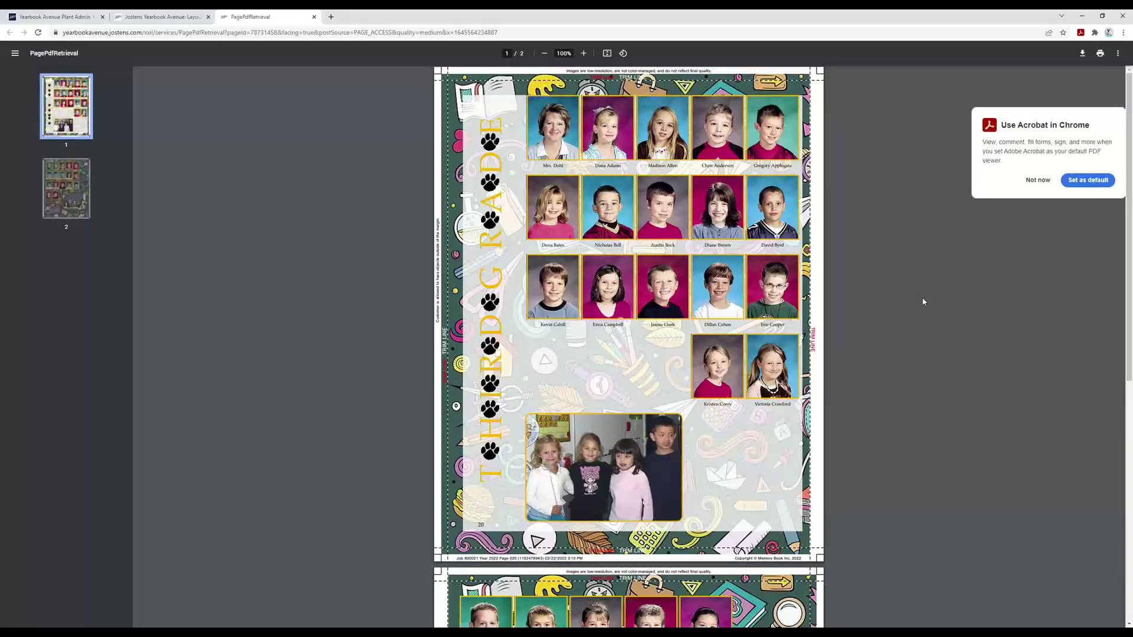
pyautogui.scroll(-5, 838, 241)
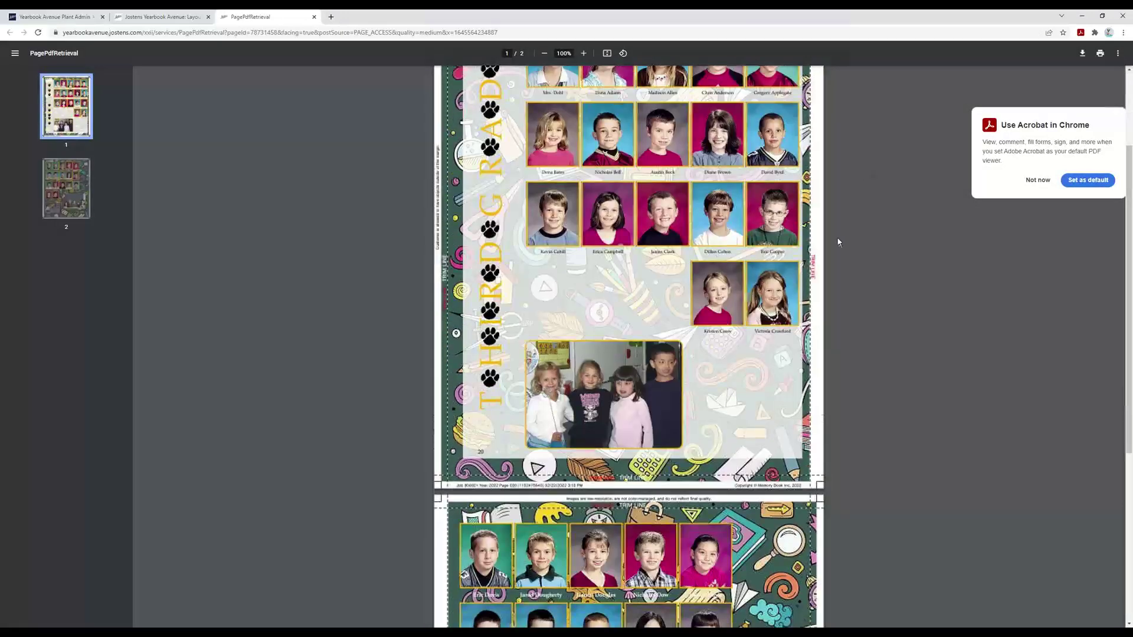
pyautogui.scroll(-3, 861, 321)
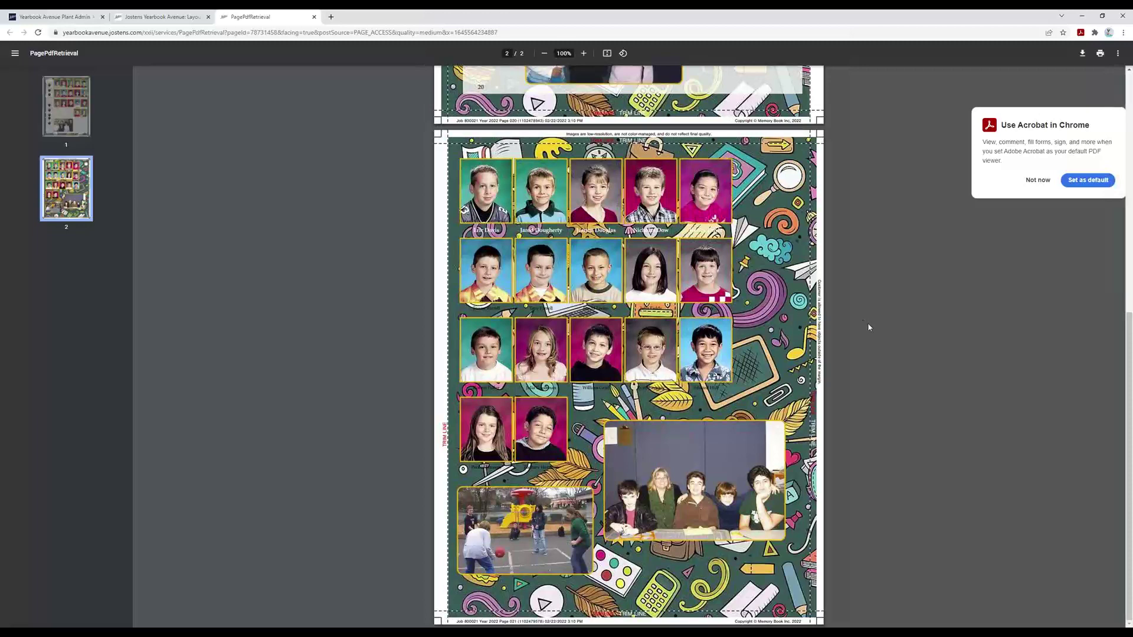
pyautogui.scroll(8, 867, 326)
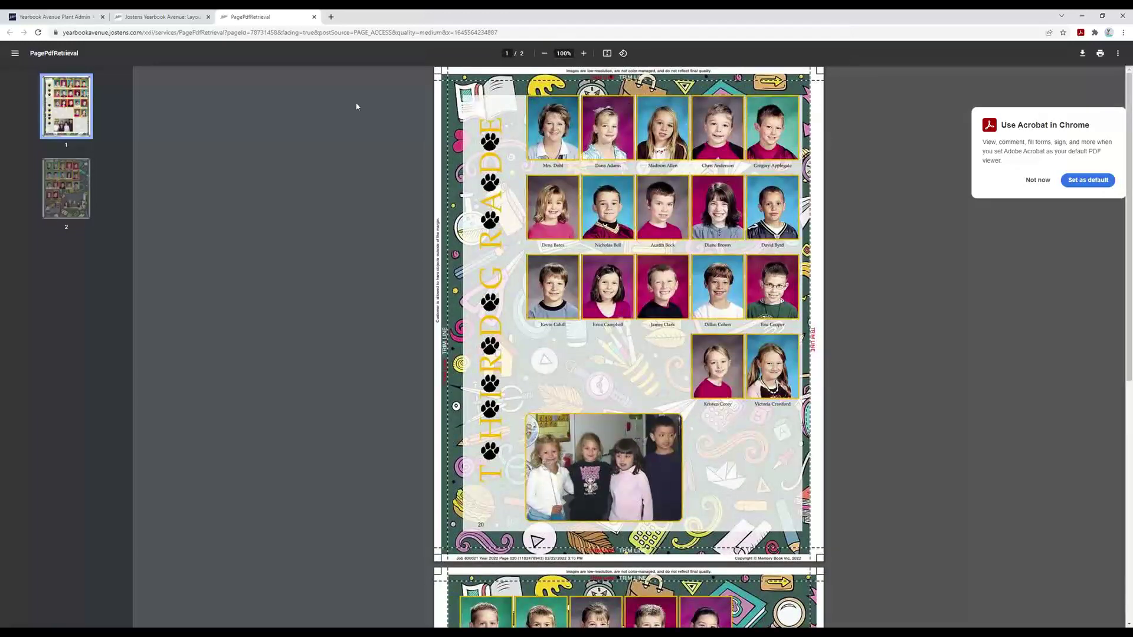
pyautogui.click(313, 17)
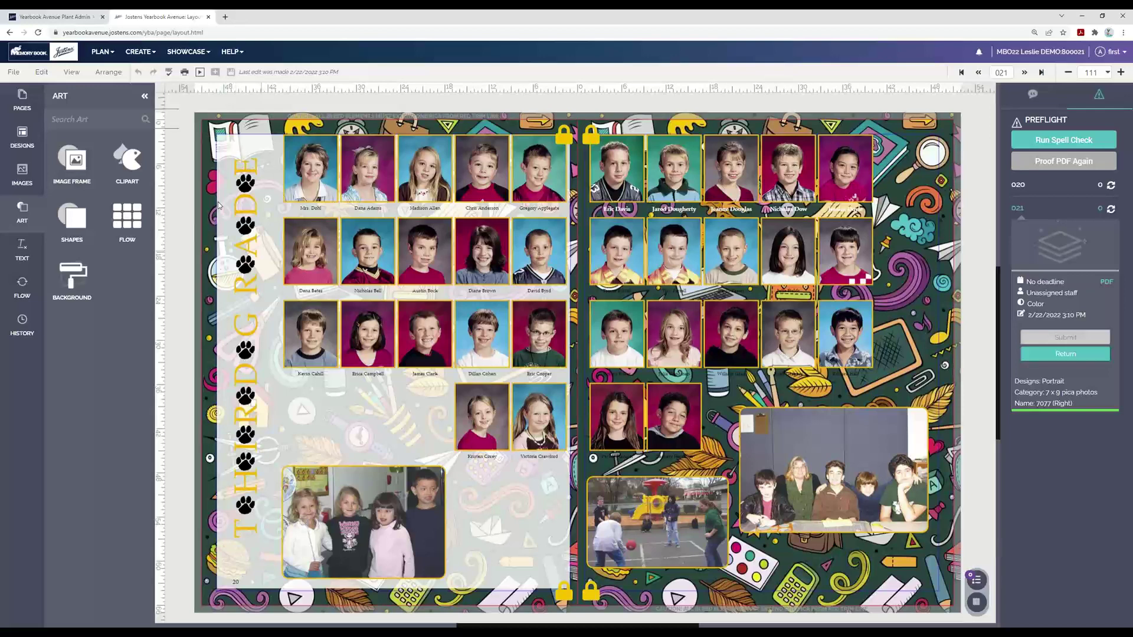
pyautogui.click(186, 78)
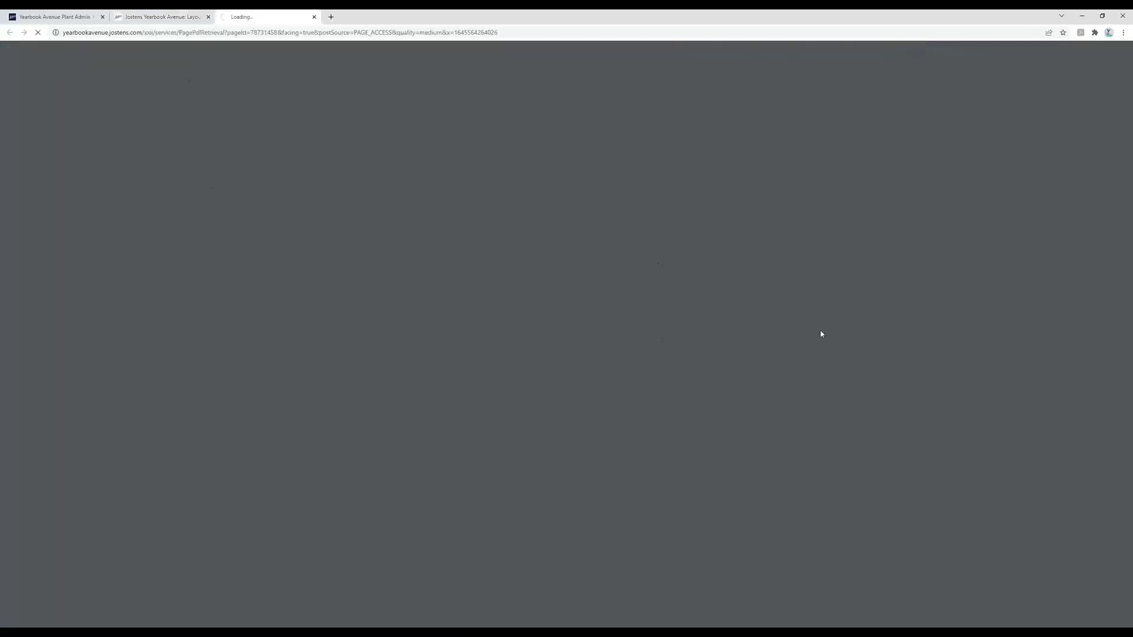
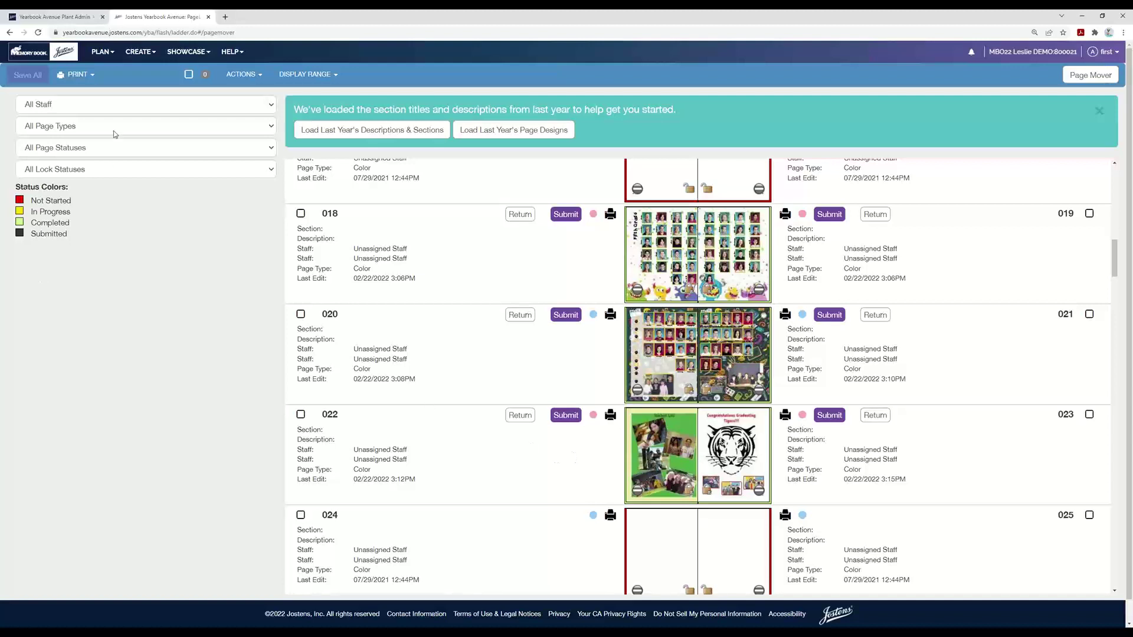
pyautogui.click(76, 75)
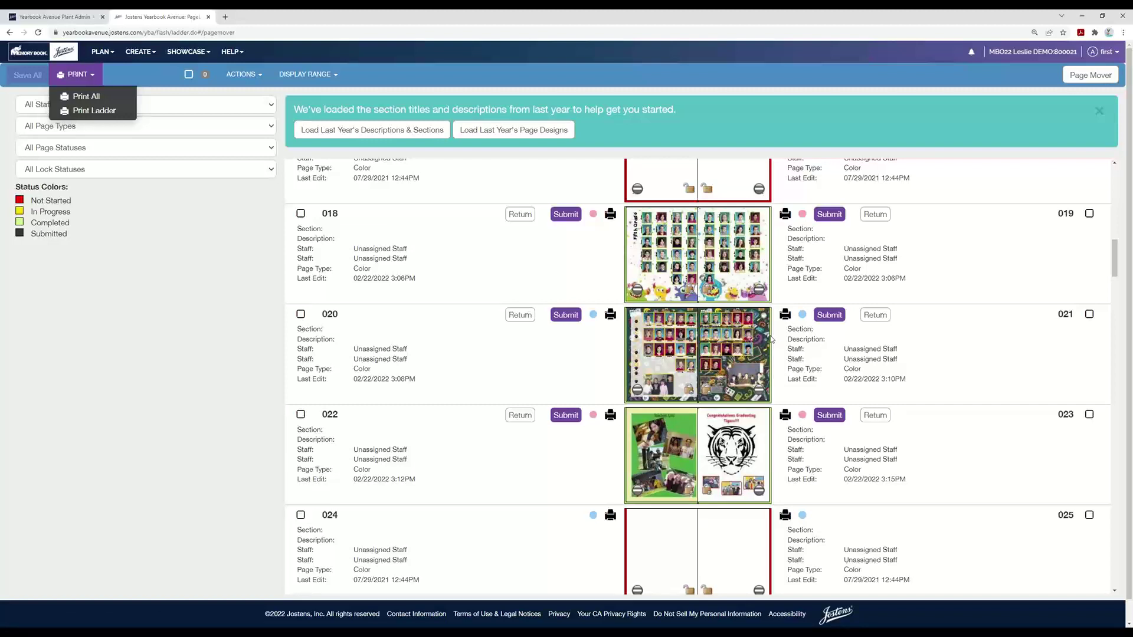
pyautogui.click(561, 469)
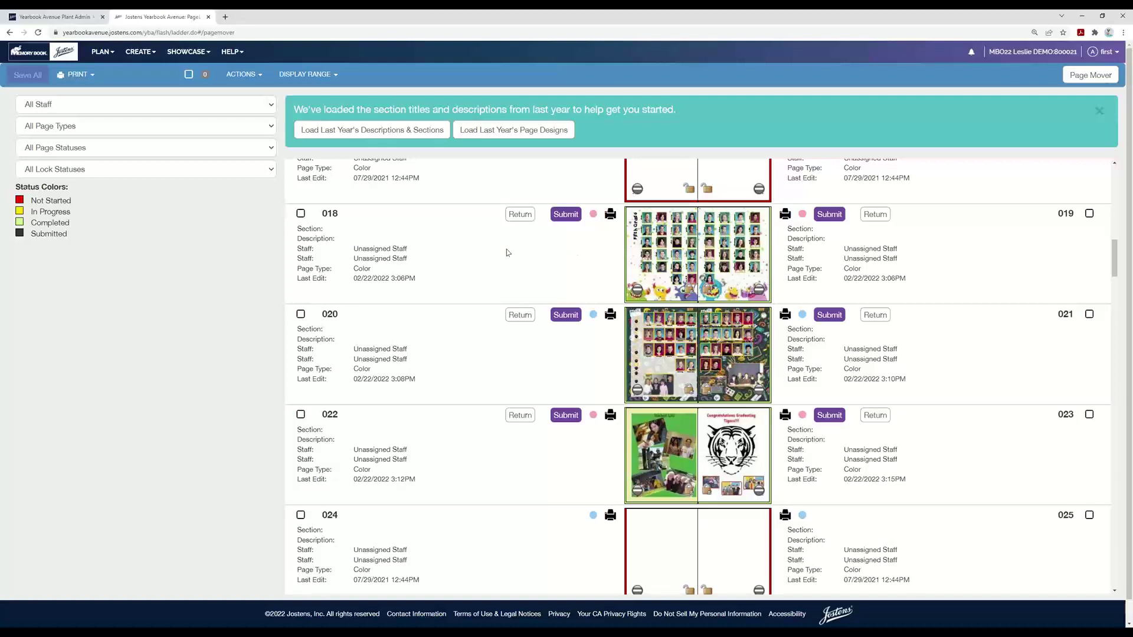
pyautogui.click(189, 76)
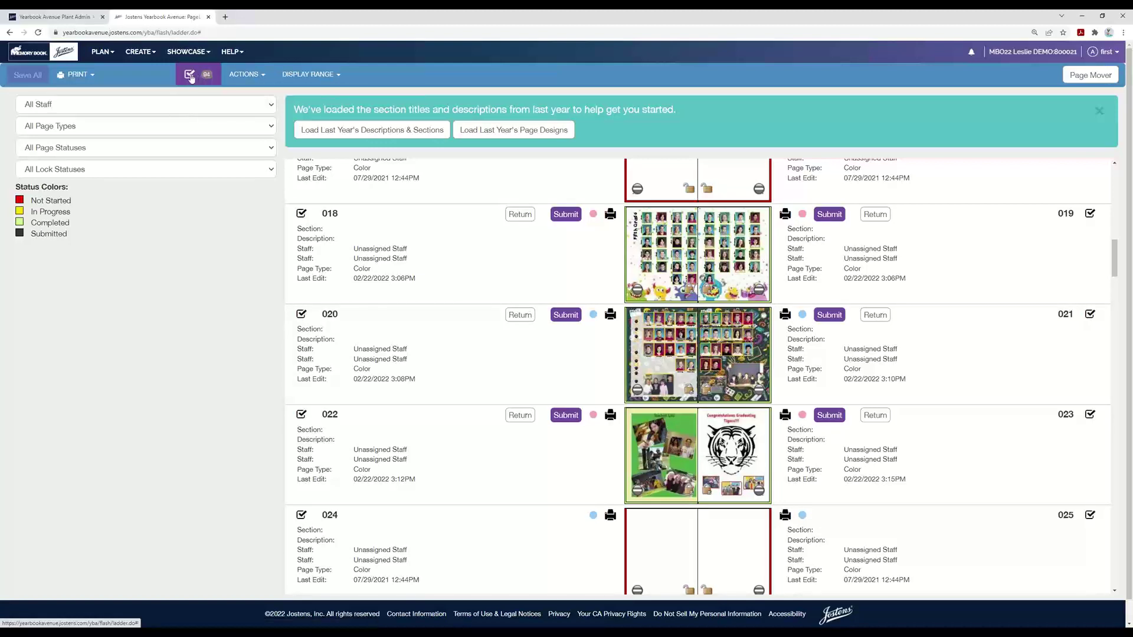
pyautogui.click(190, 76)
# Select pages 018 through 023 in the page ladder, submit them together, and confirm the submission.
pyautogui.click(301, 214)
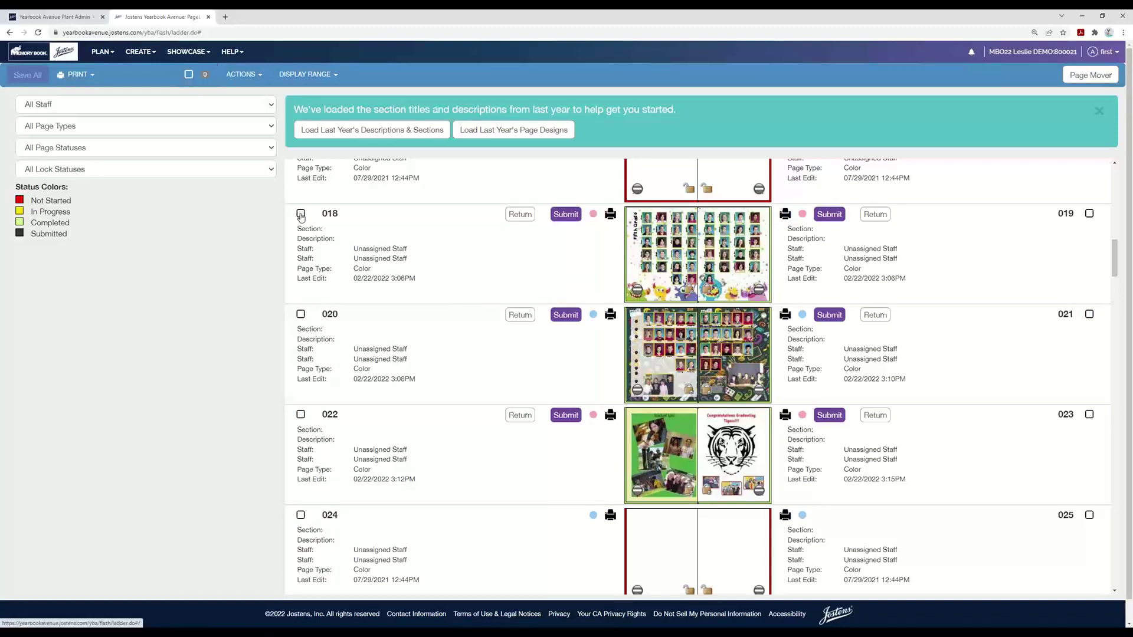
pyautogui.click(1089, 214)
pyautogui.click(1089, 314)
pyautogui.click(1089, 414)
pyautogui.click(301, 414)
pyautogui.click(300, 314)
pyautogui.click(251, 75)
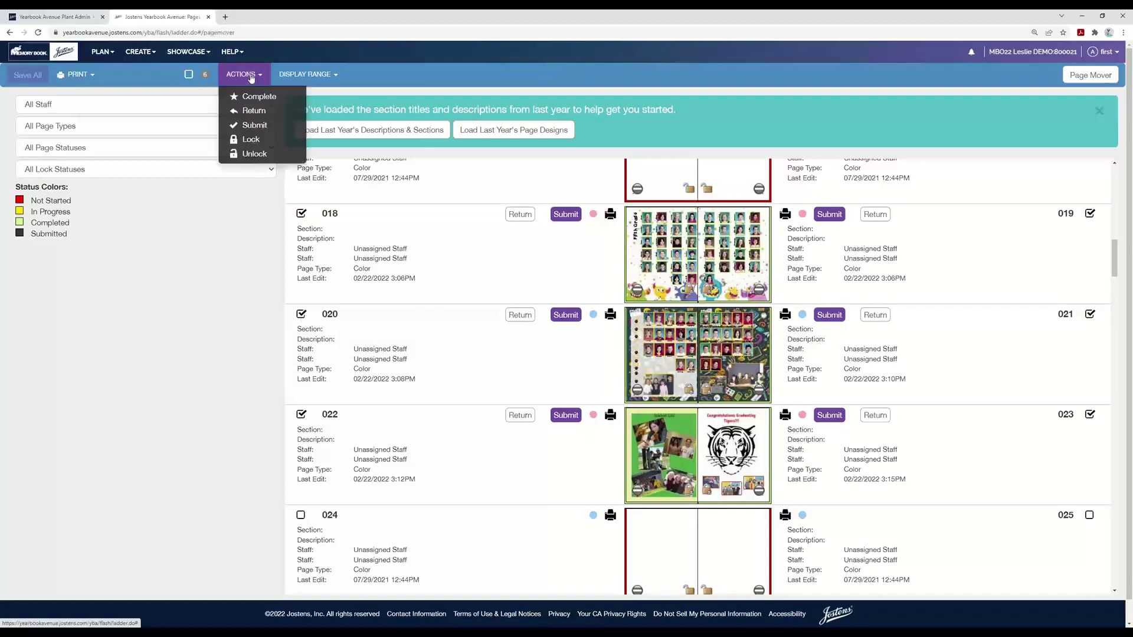
pyautogui.click(248, 125)
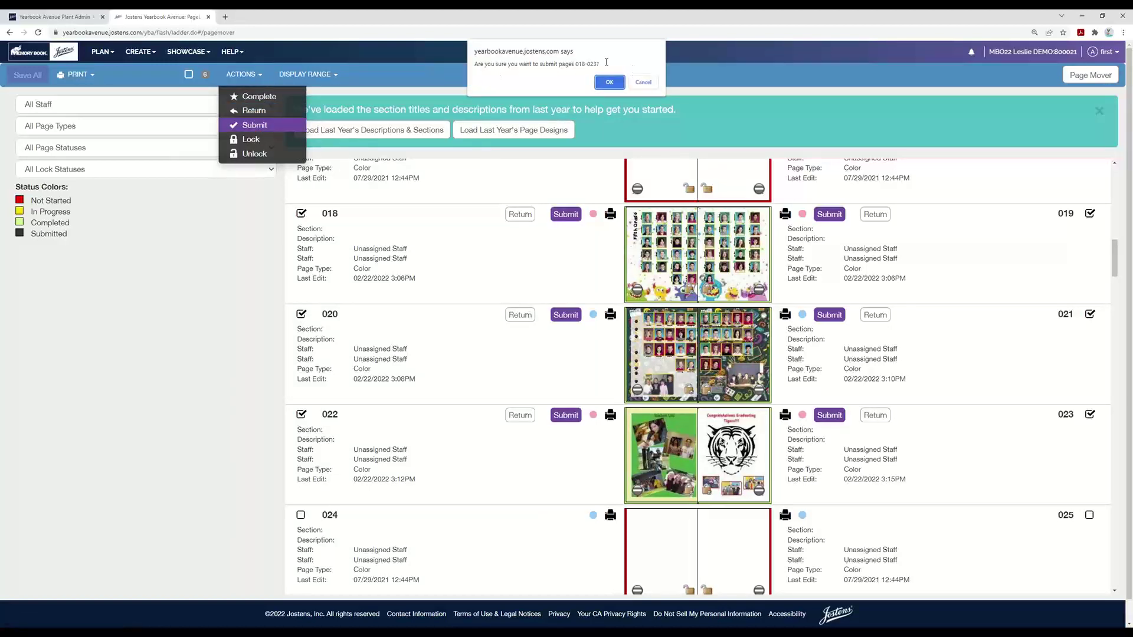
pyautogui.click(609, 83)
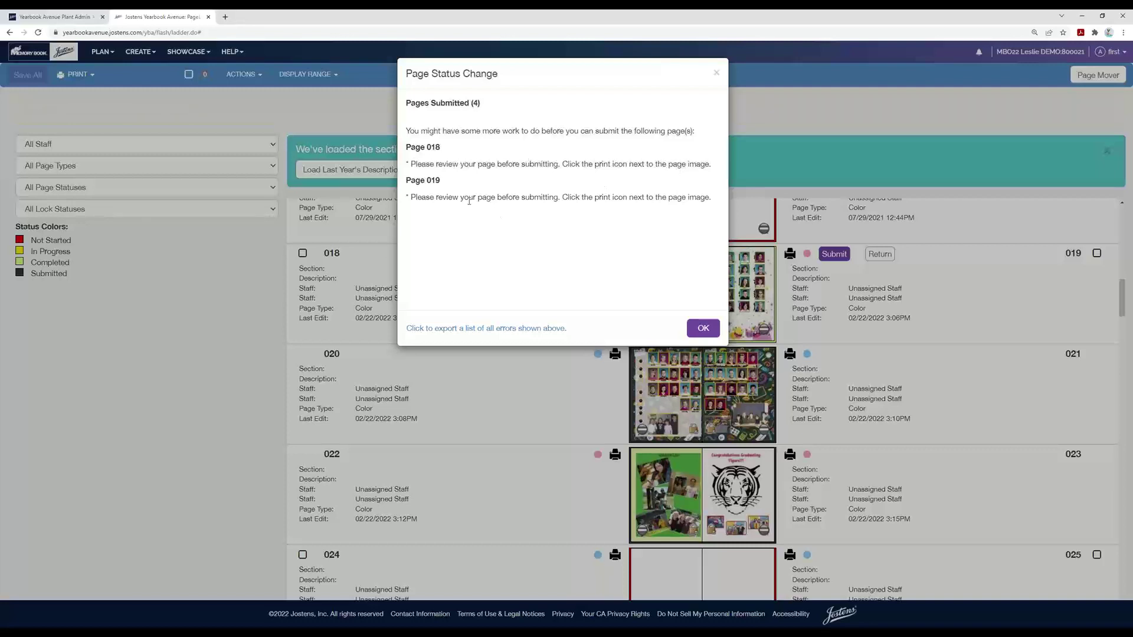
# Dismiss the page status notice, then open and close the print PDFs of page 018 and page 019 to review each.
pyautogui.scroll(-1, 466, 198)
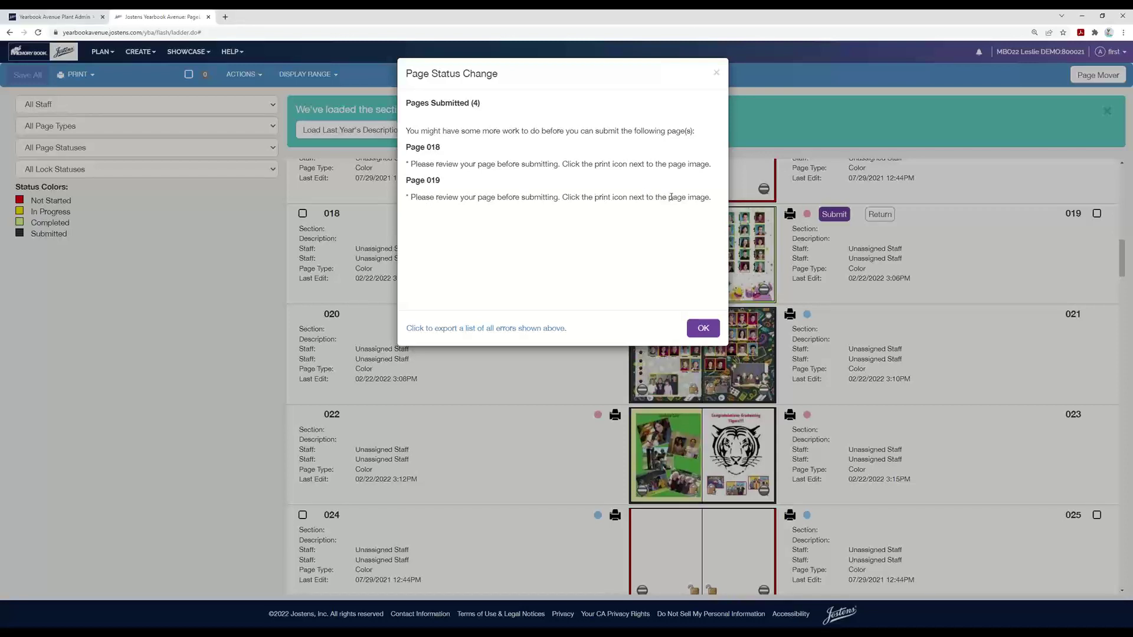
pyautogui.click(706, 331)
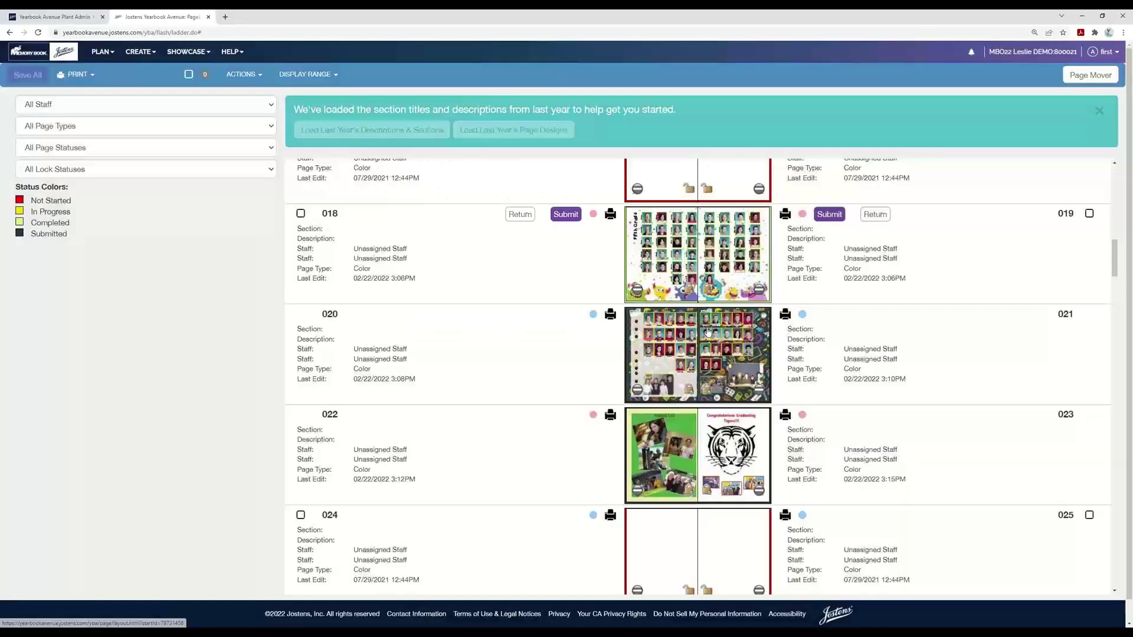
pyautogui.click(610, 217)
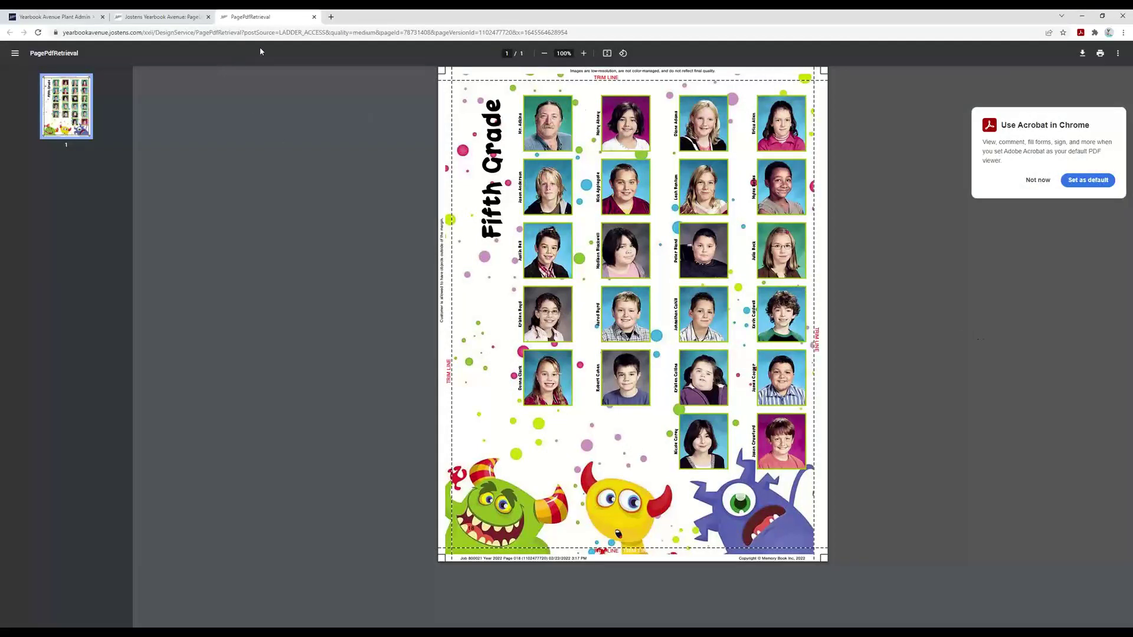
pyautogui.click(314, 17)
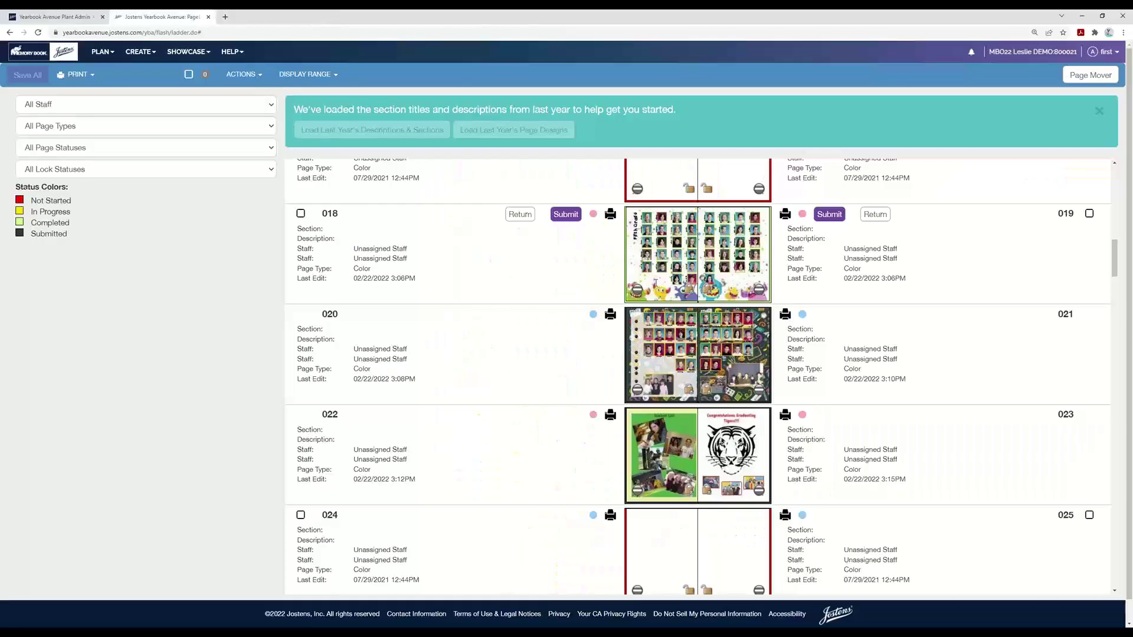
pyautogui.click(784, 215)
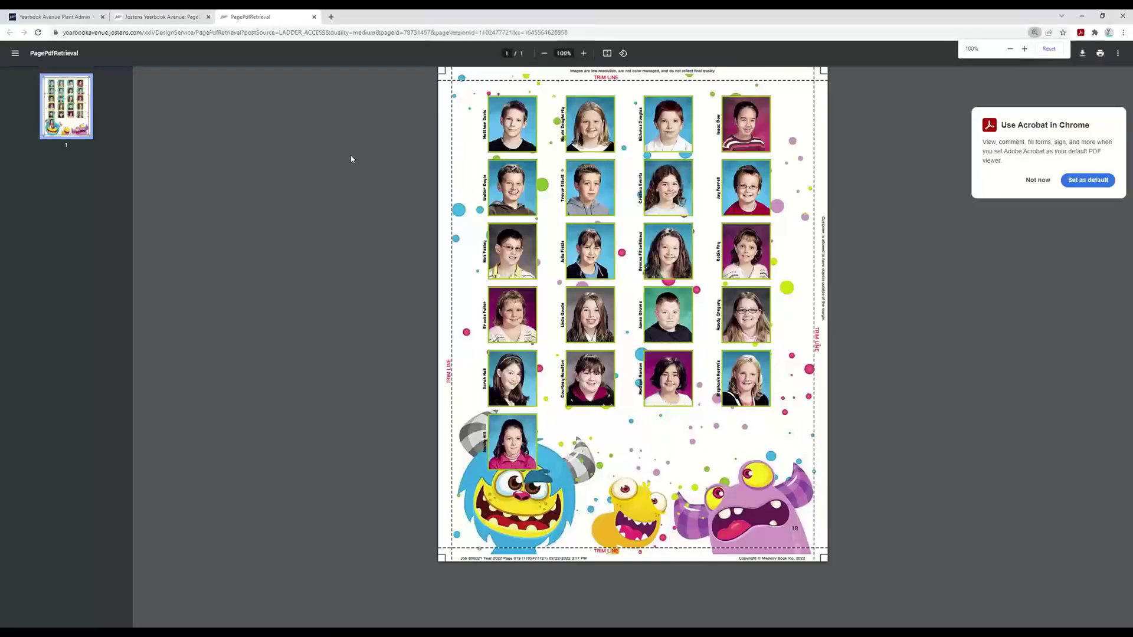
pyautogui.click(314, 16)
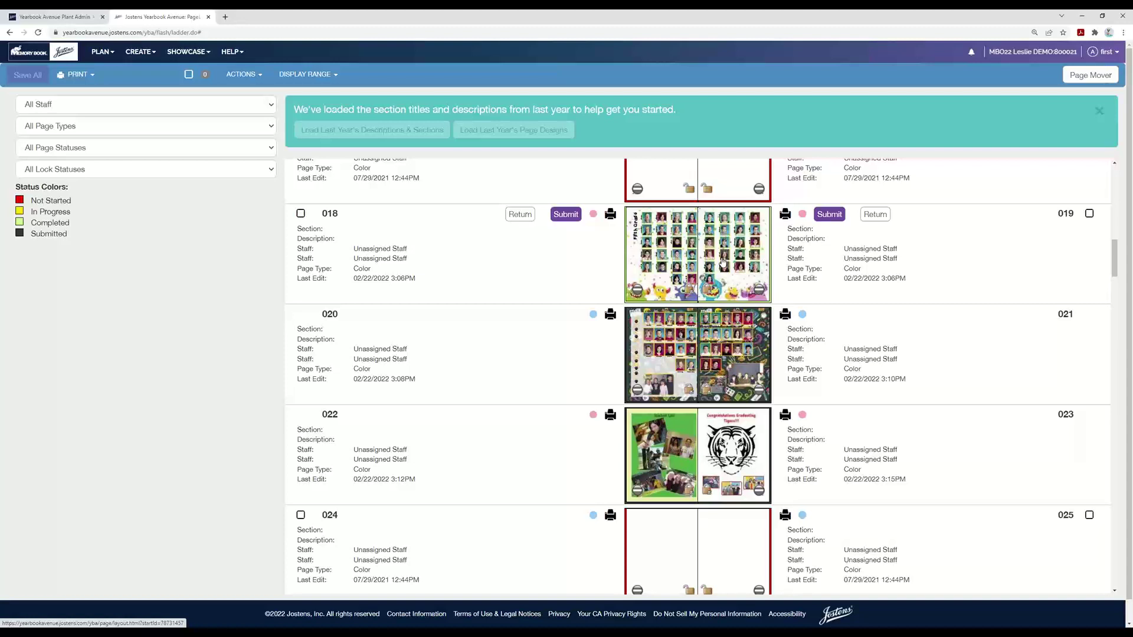
# Submit pages 018 and 019 individually from the page ladder, confirming each submission.
pyautogui.click(566, 216)
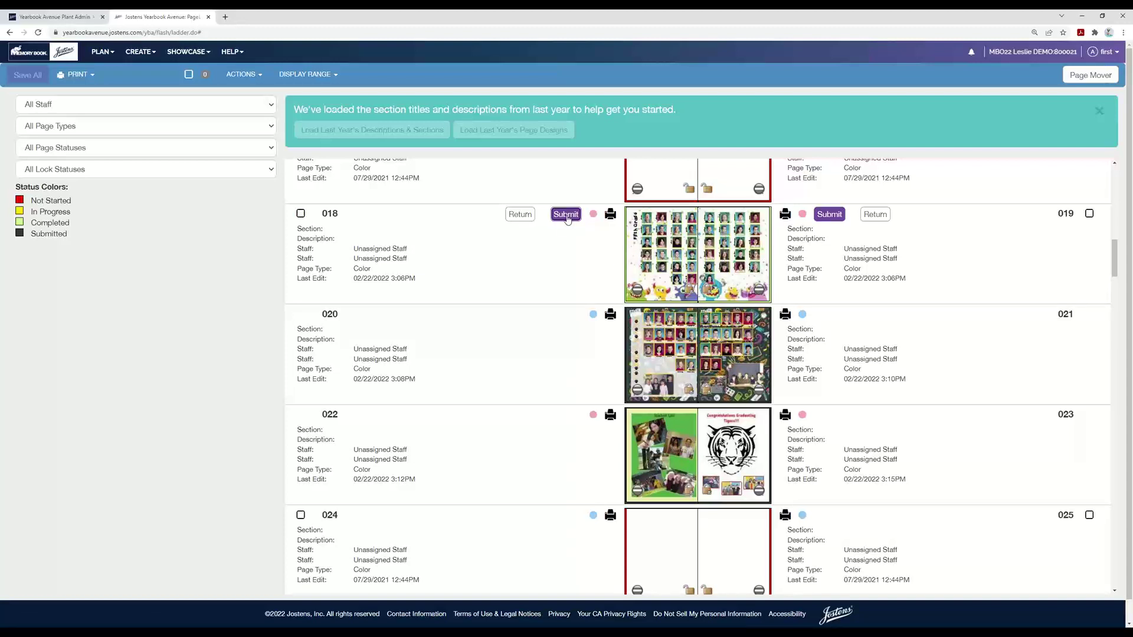
pyautogui.click(610, 82)
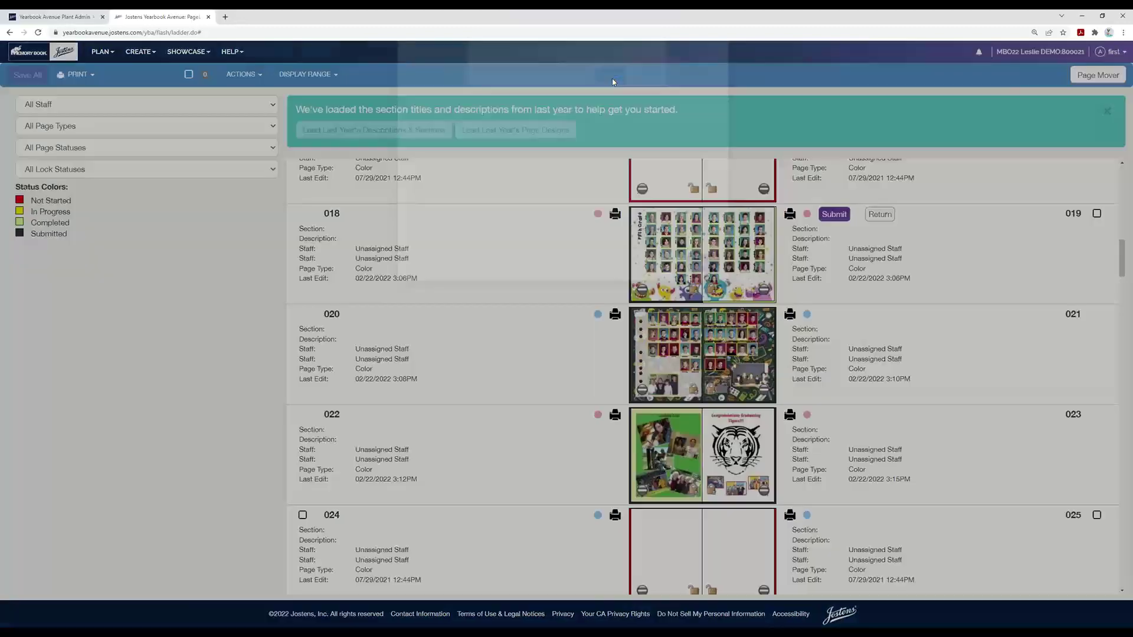
pyautogui.click(701, 327)
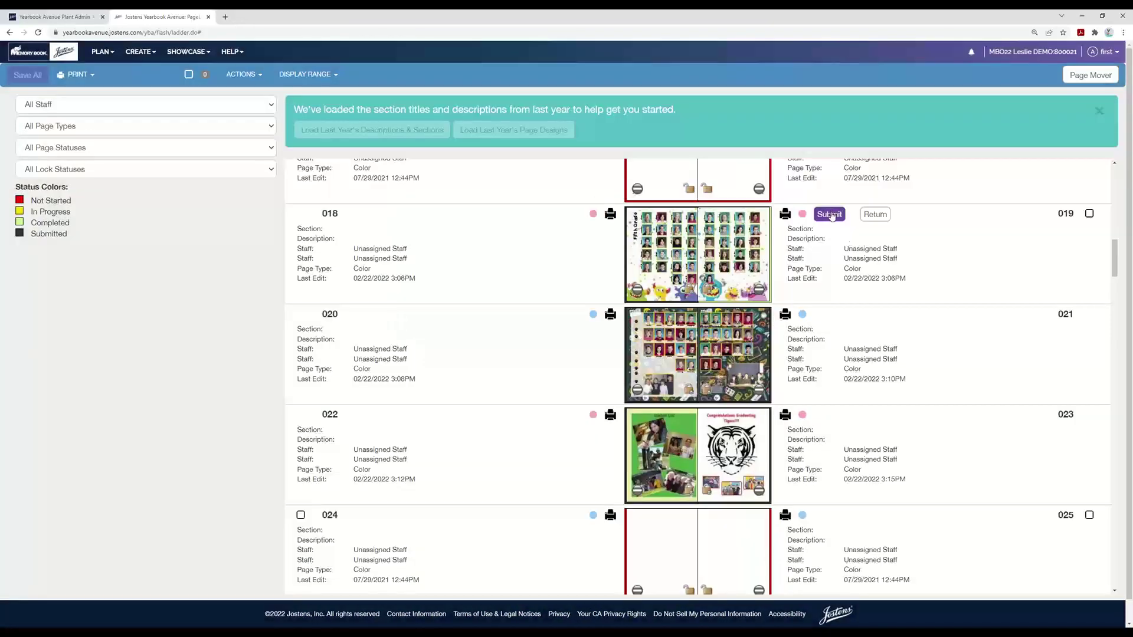
pyautogui.click(828, 214)
pyautogui.click(609, 83)
pyautogui.click(701, 329)
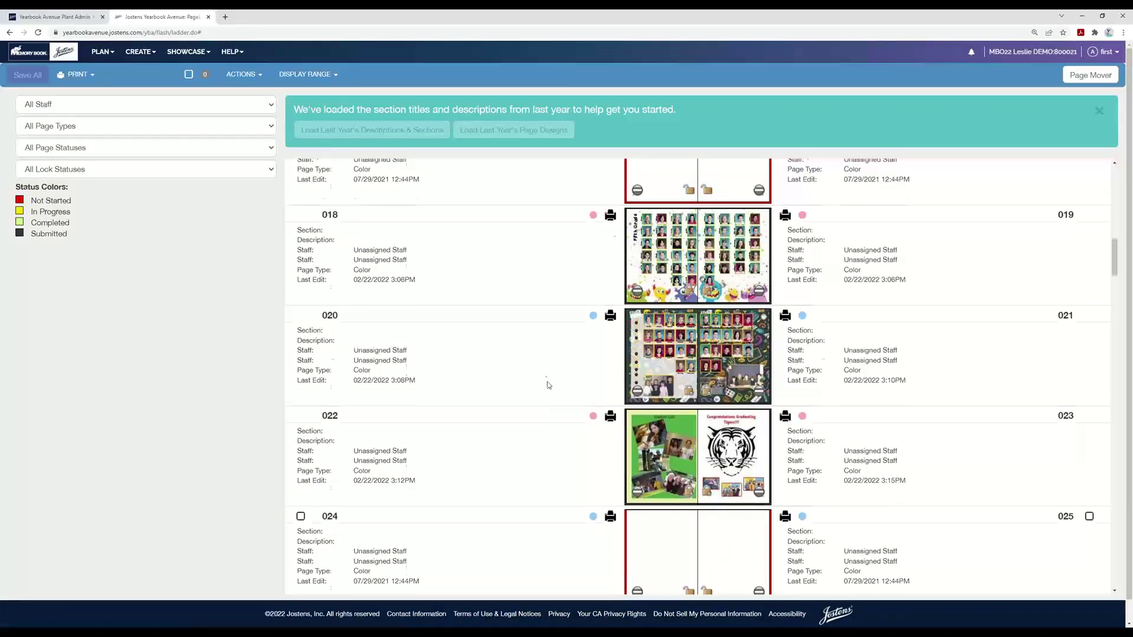
# Examine the page ladder from page 001 through page 025, checking each spread's status color and remaining work.
pyautogui.scroll(3, 546, 380)
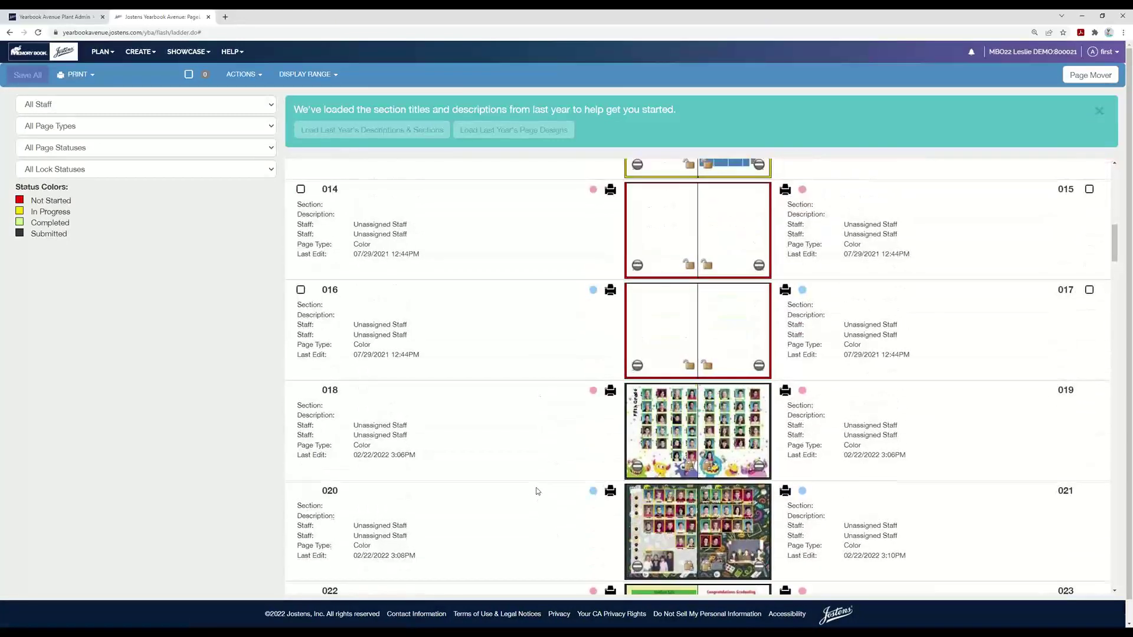
pyautogui.scroll(1, 519, 479)
pyautogui.scroll(5, 824, 437)
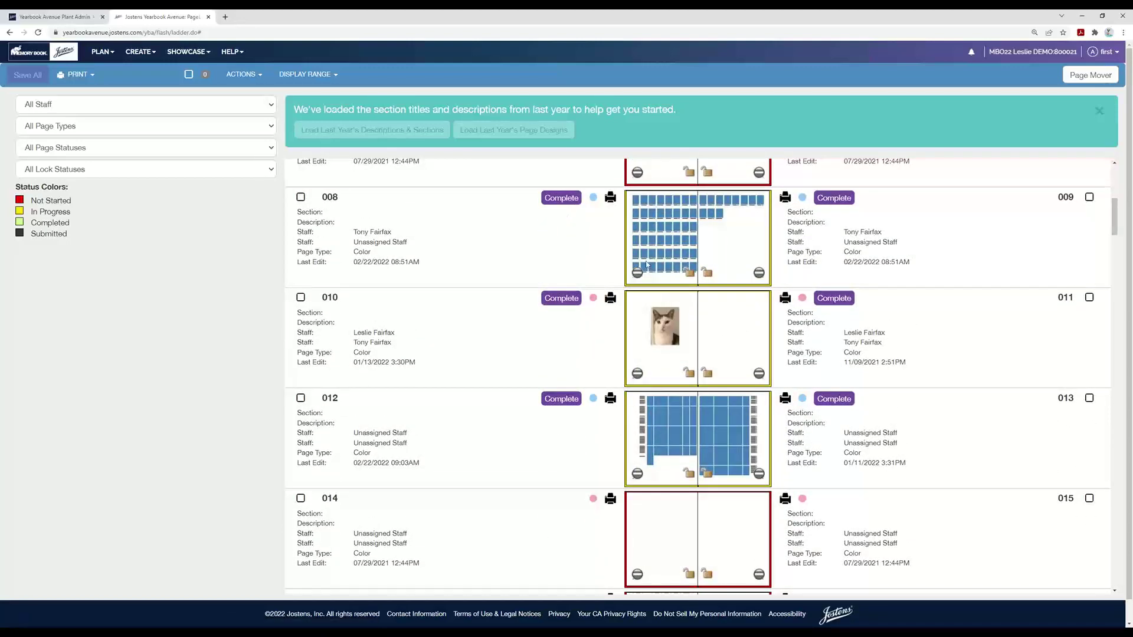
pyautogui.scroll(3, 937, 332)
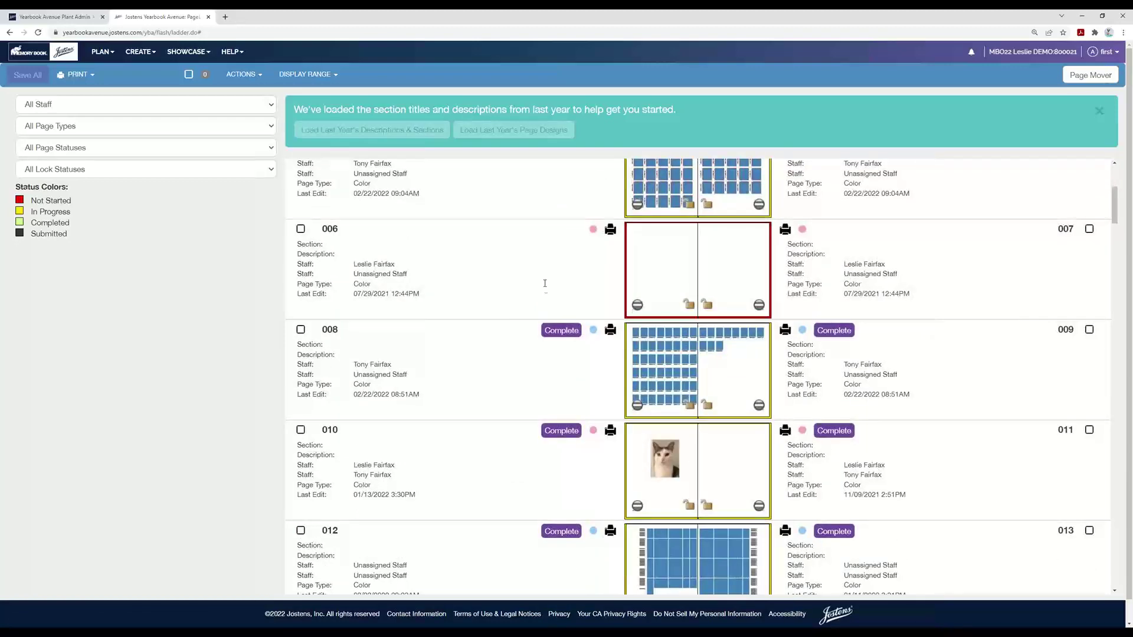
pyautogui.scroll(-3, 877, 413)
pyautogui.scroll(-10, 876, 413)
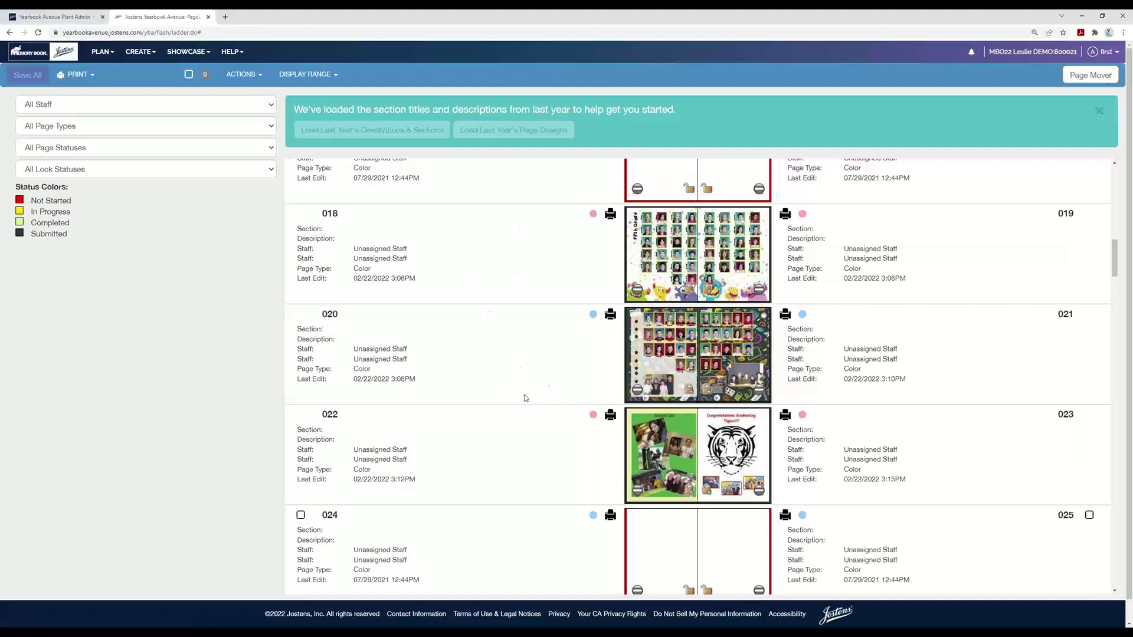
pyautogui.scroll(4, 558, 307)
pyautogui.scroll(10, 564, 311)
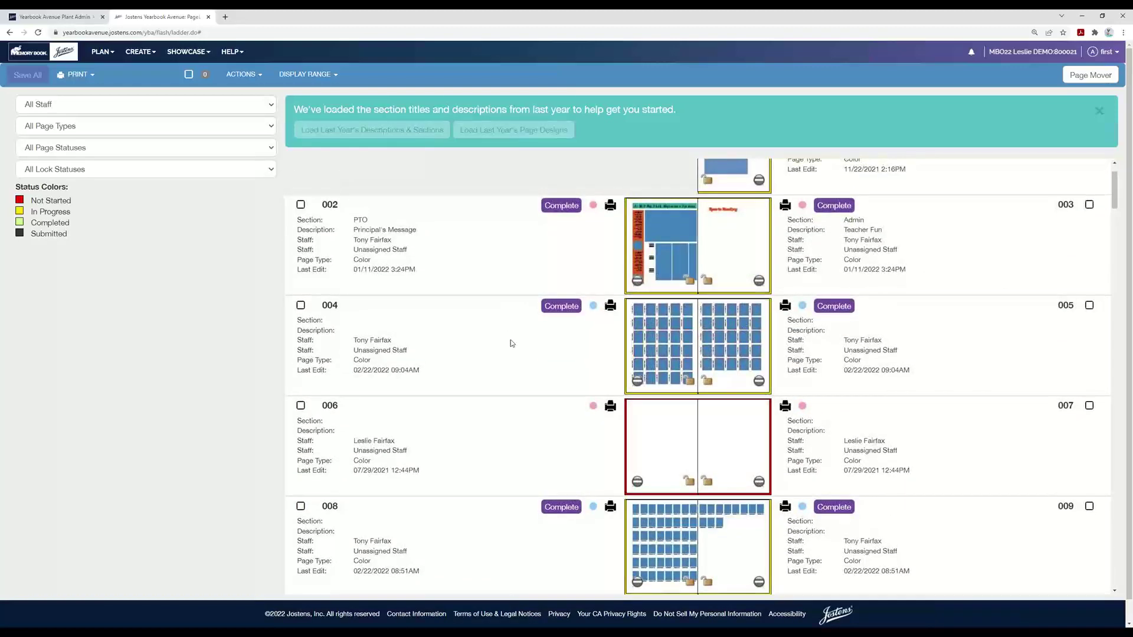
pyautogui.scroll(2, 504, 354)
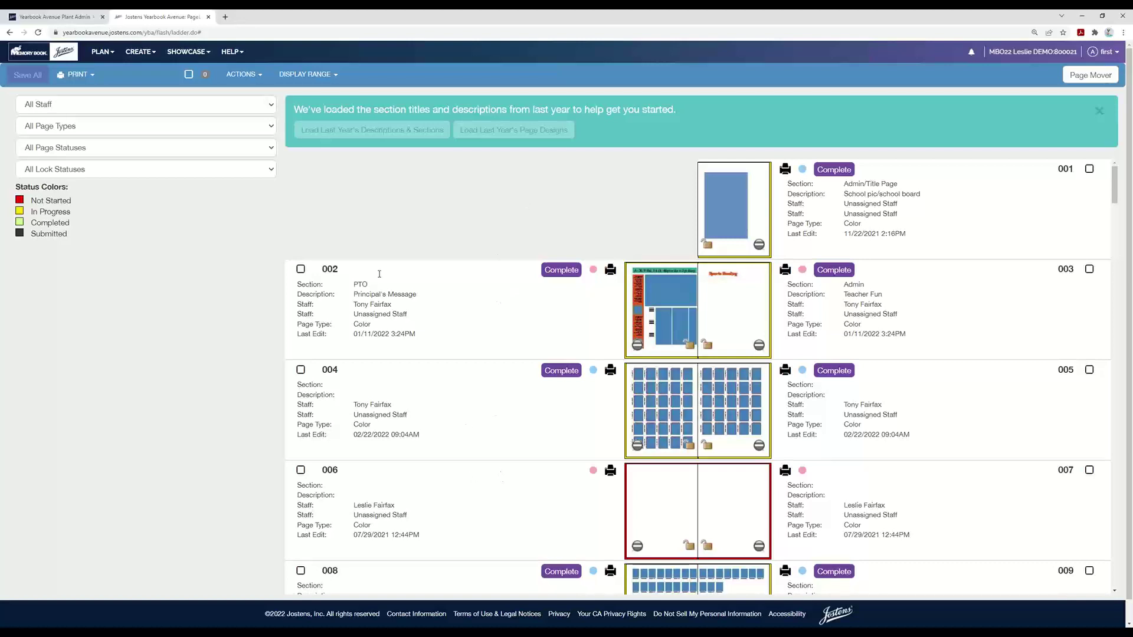
pyautogui.scroll(-4, 534, 477)
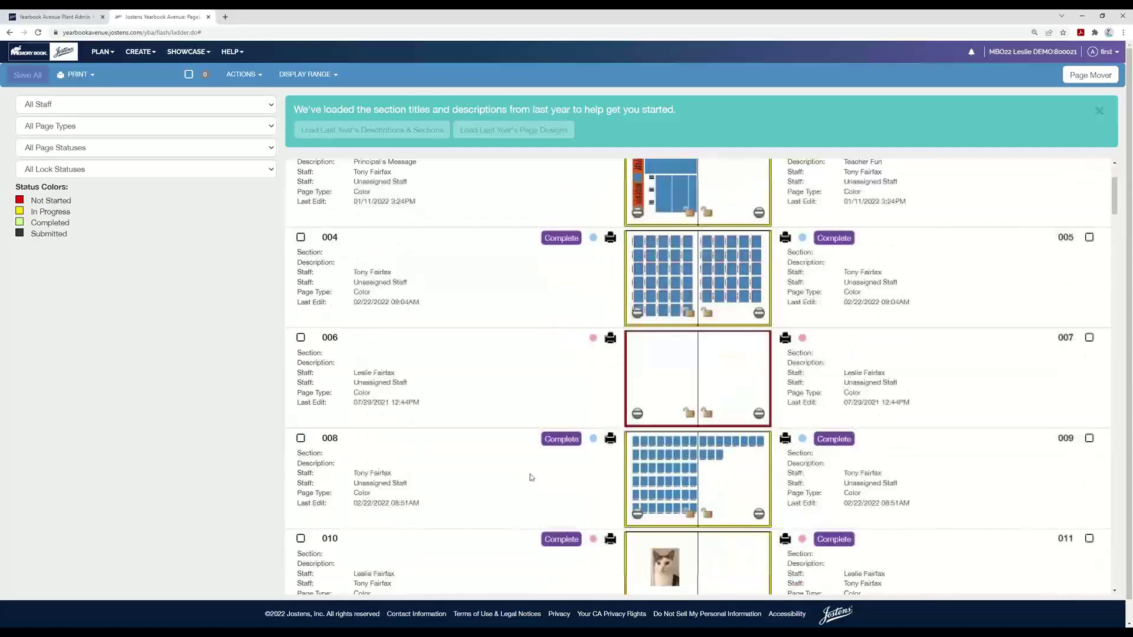
pyautogui.scroll(-6, 530, 477)
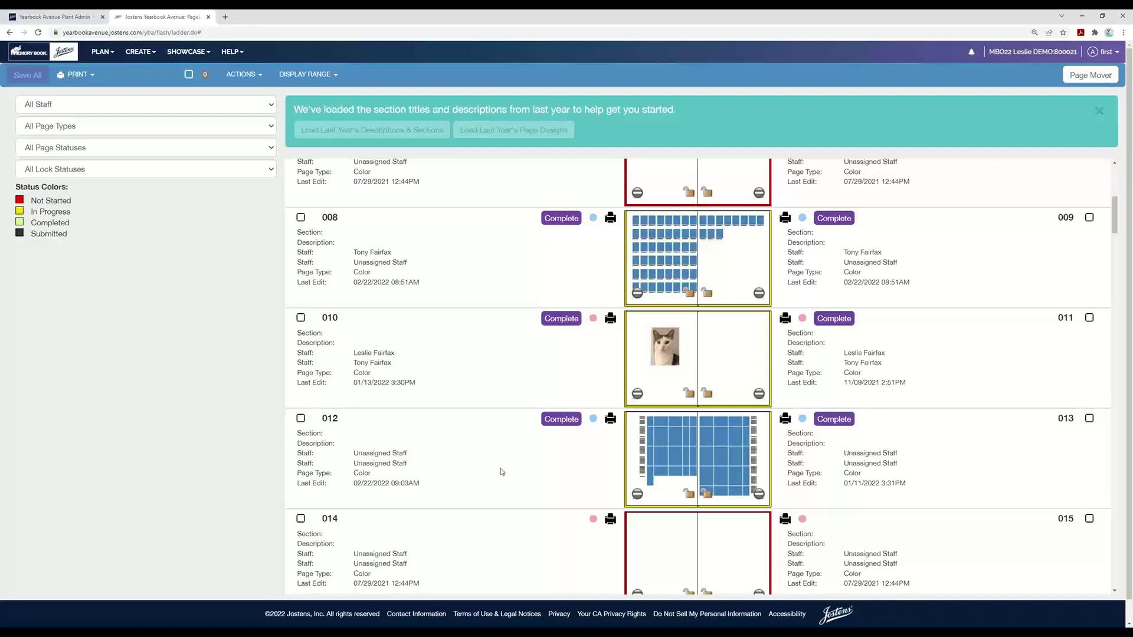
pyautogui.scroll(-1, 504, 510)
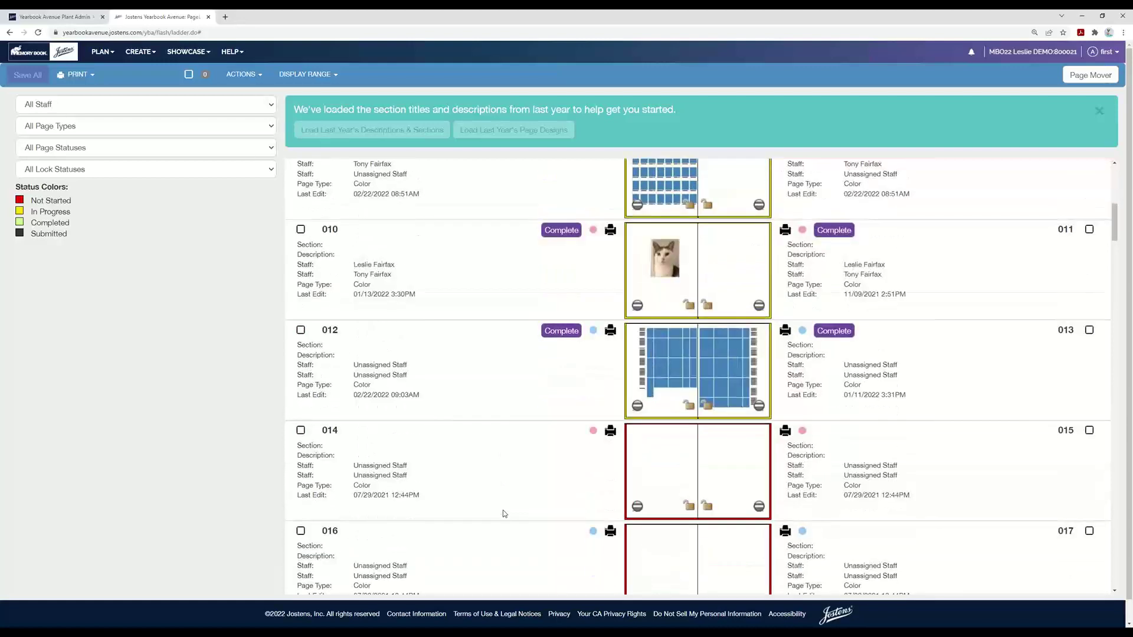
pyautogui.scroll(-5, 506, 493)
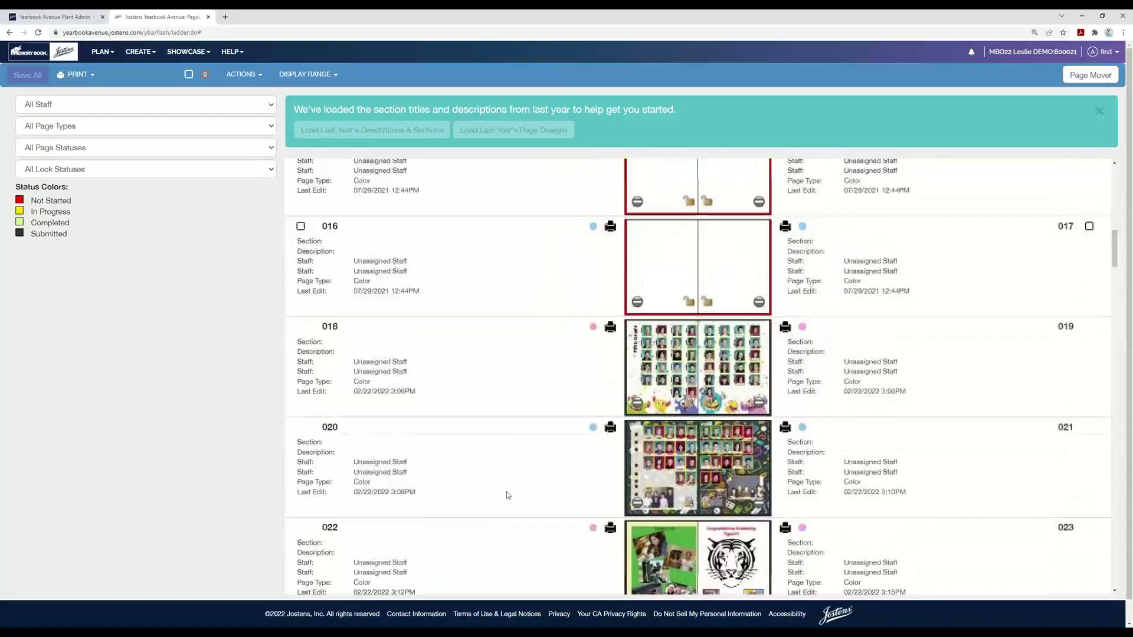